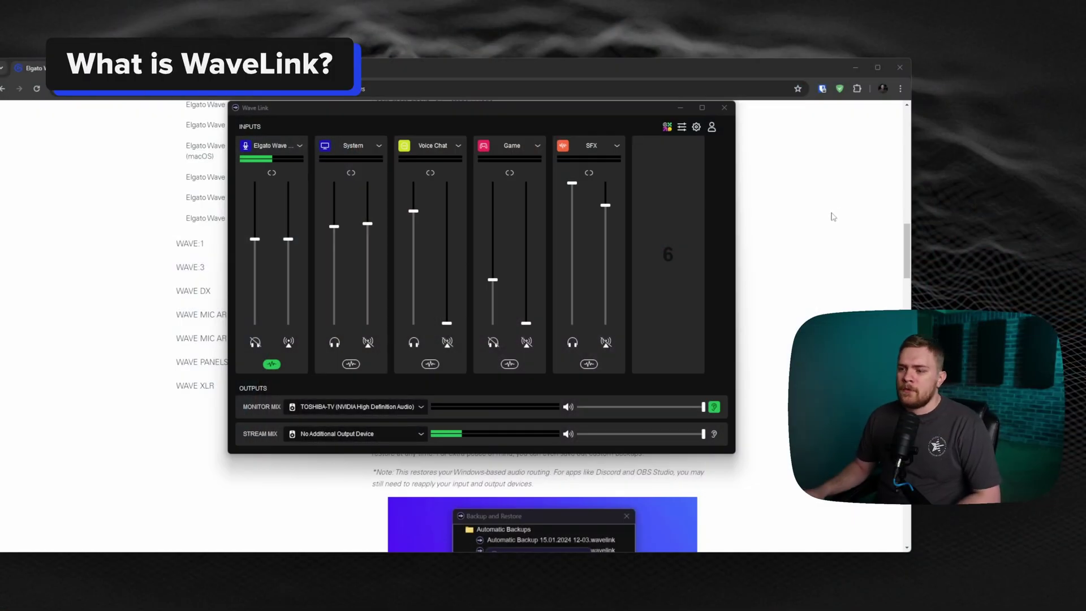
- Switch the Monitor Mix output from TOSHIBA-TV to Headphones (Elgato Wave:XLR)
scroll(833, 216, "up", 10)
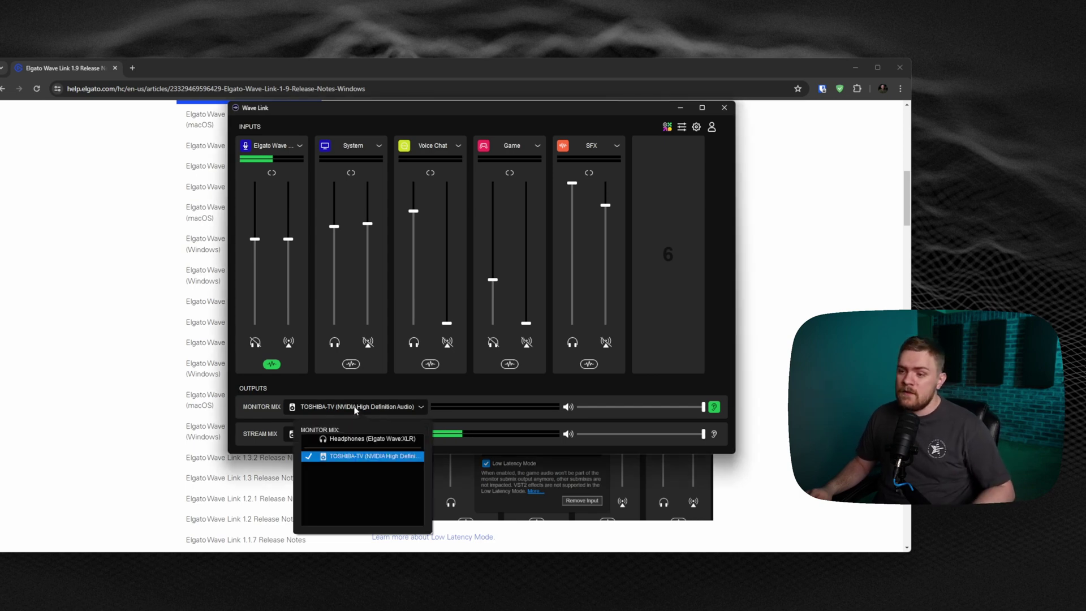
left_click(356, 440)
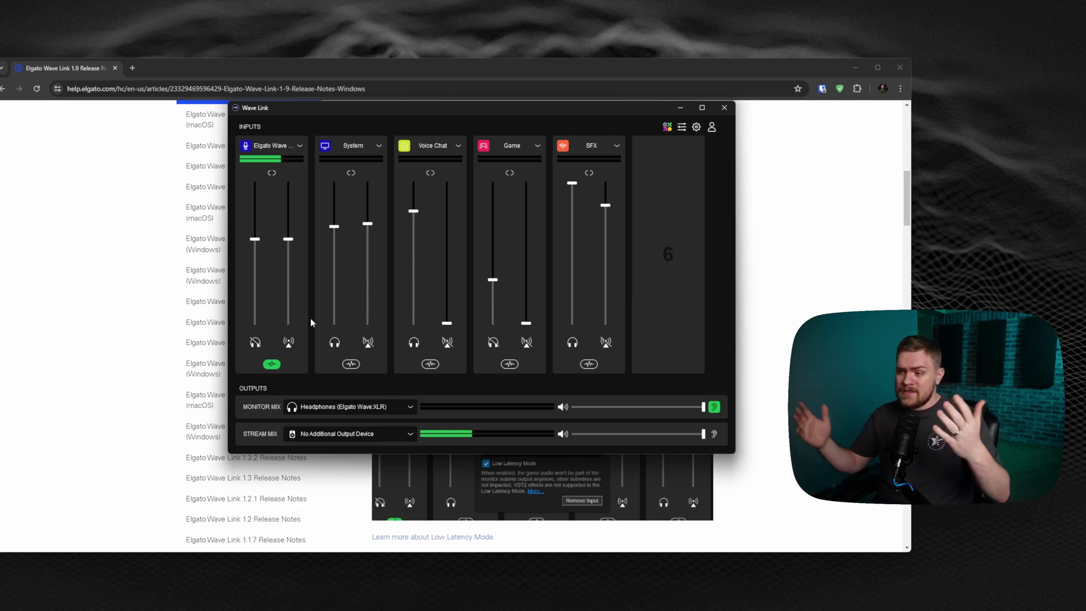
mouse_move(287, 310)
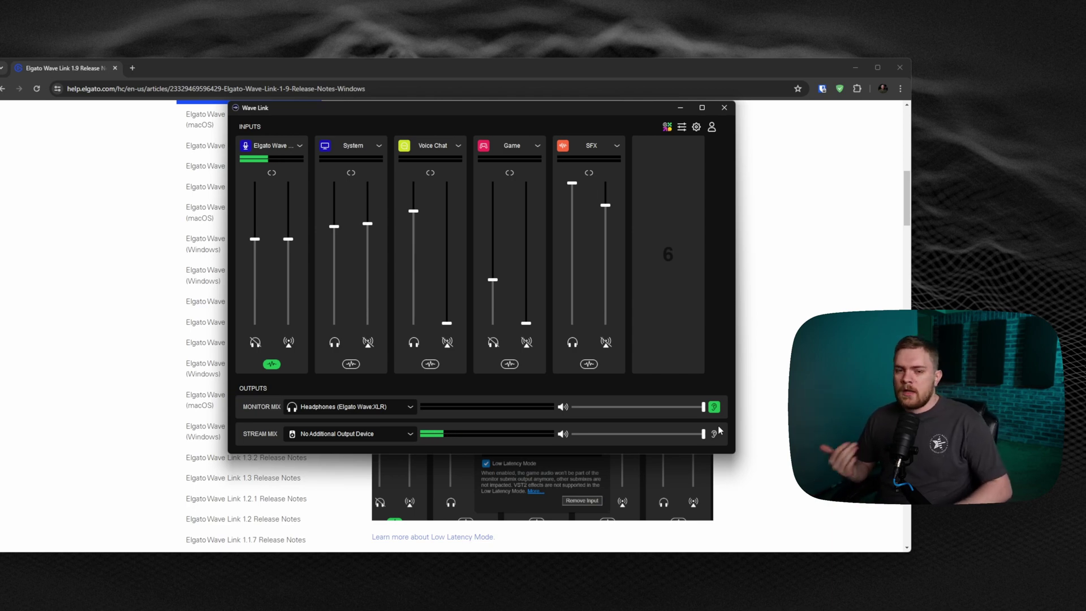
- Bring the Wave Link 1.9 release notes forward and scroll from the top down to Low Latency Mode
left_click(773, 213)
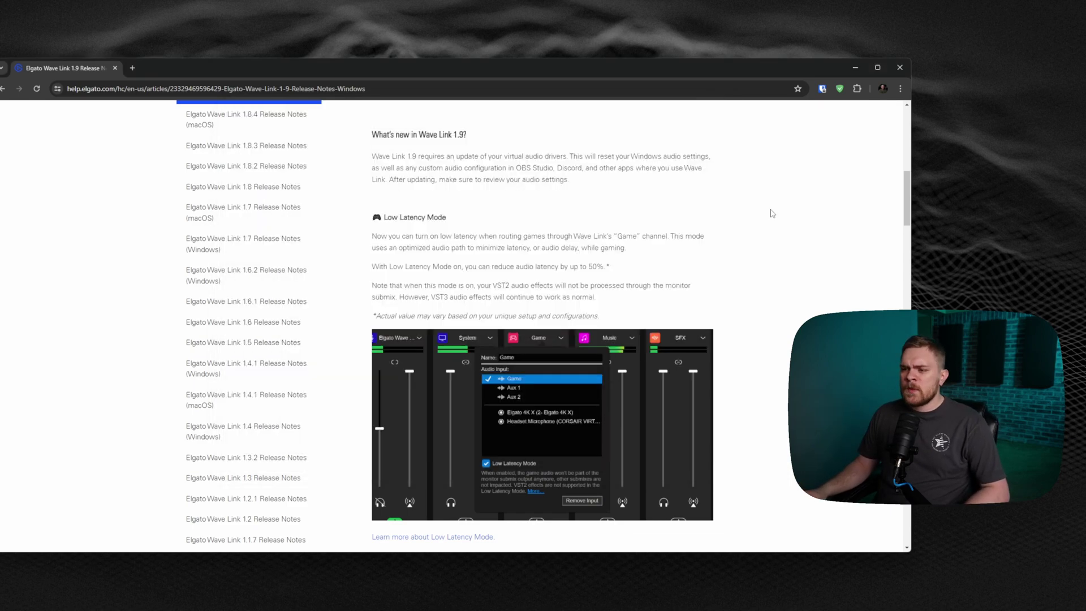
scroll(768, 218, "up", 6)
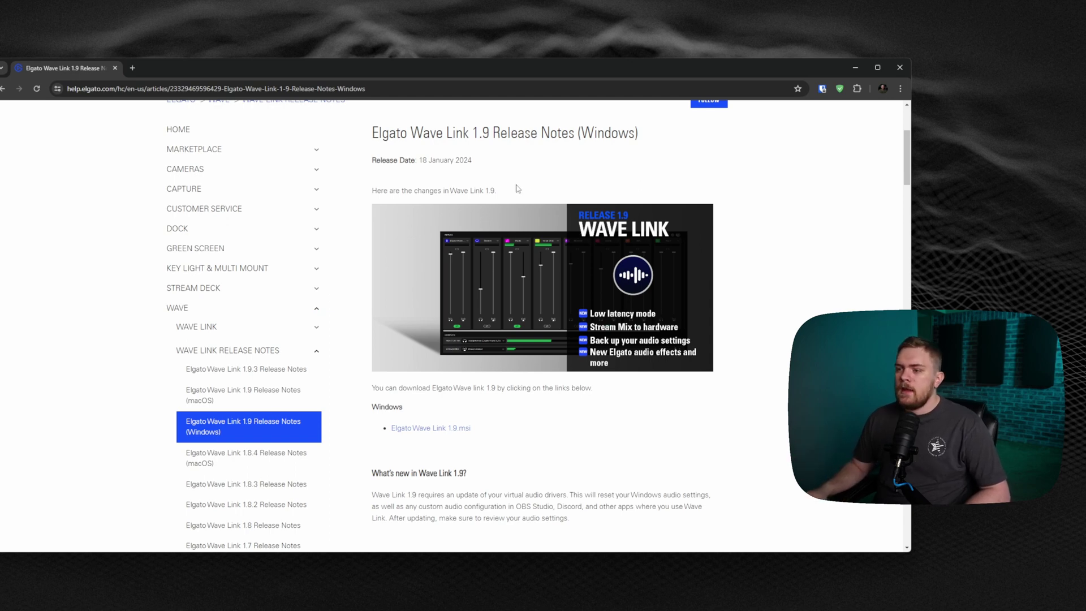
scroll(506, 193, "down", 1)
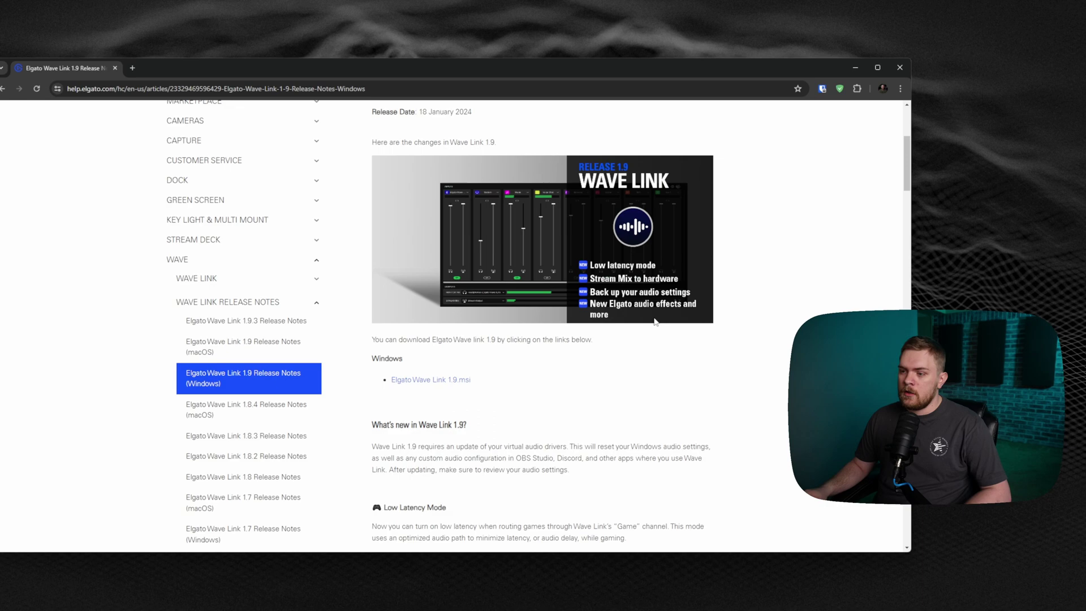
scroll(636, 308, "down", 3)
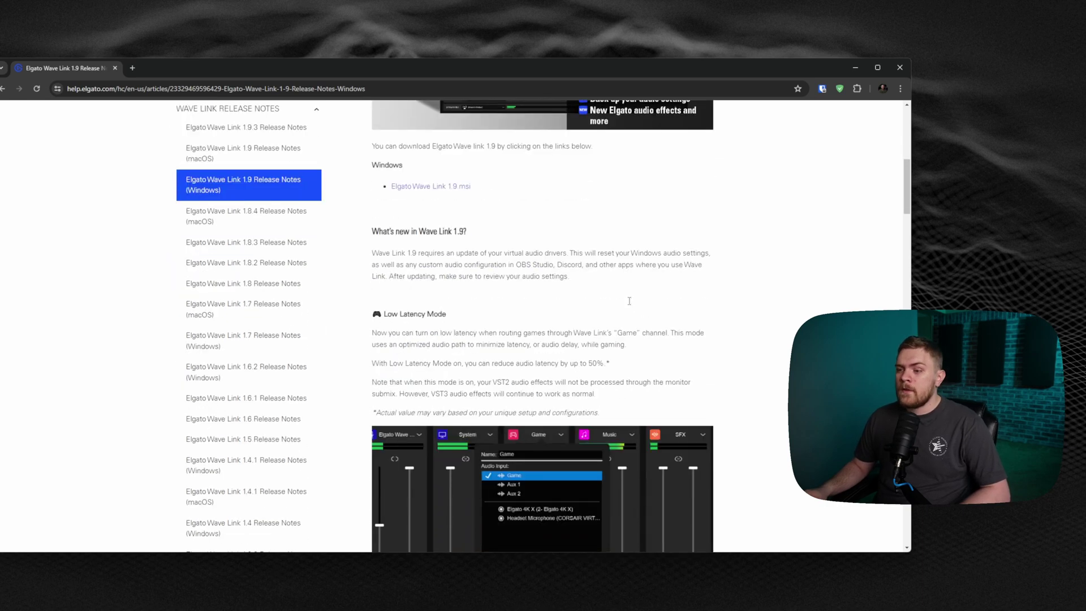
scroll(626, 307, "down", 2)
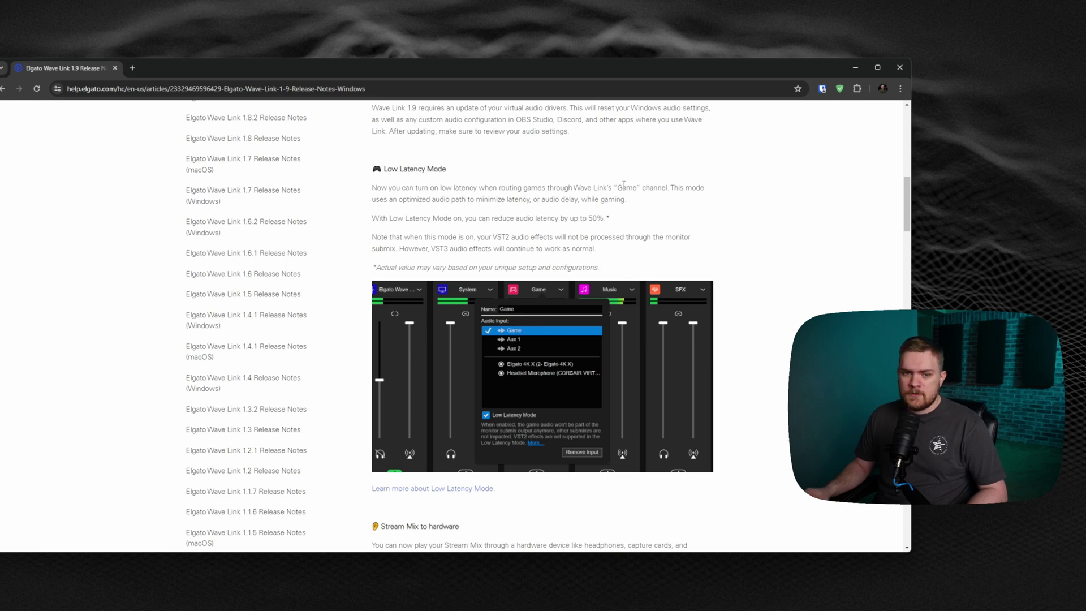
- Bring the mixer forward, browse channel 6's input list, and check the Game channel's Low Latency Mode
left_click(580, 590)
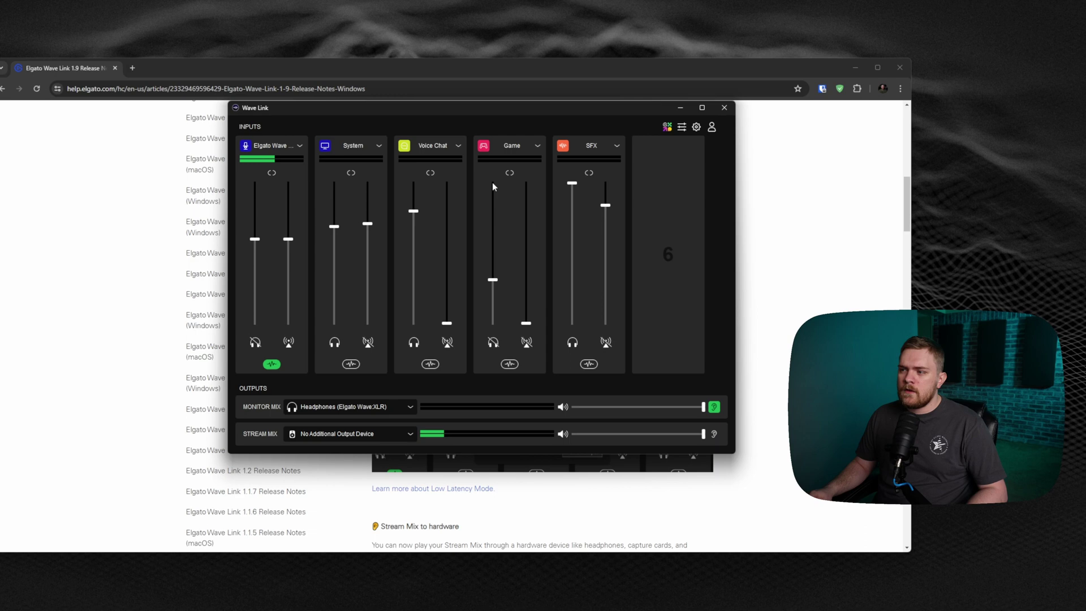
mouse_move(659, 218)
left_click(673, 258)
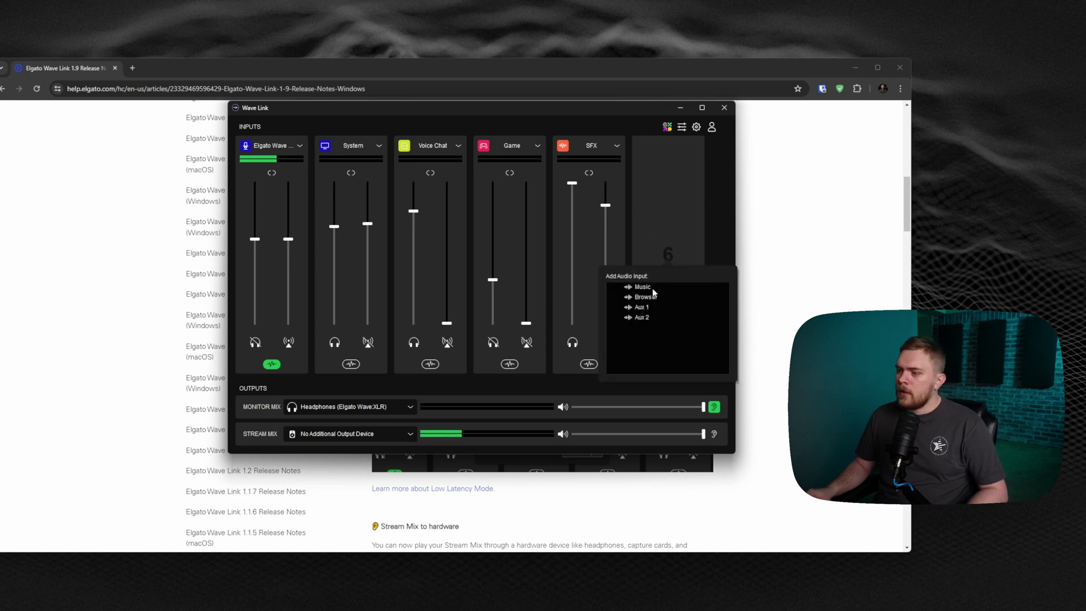
left_click(713, 200)
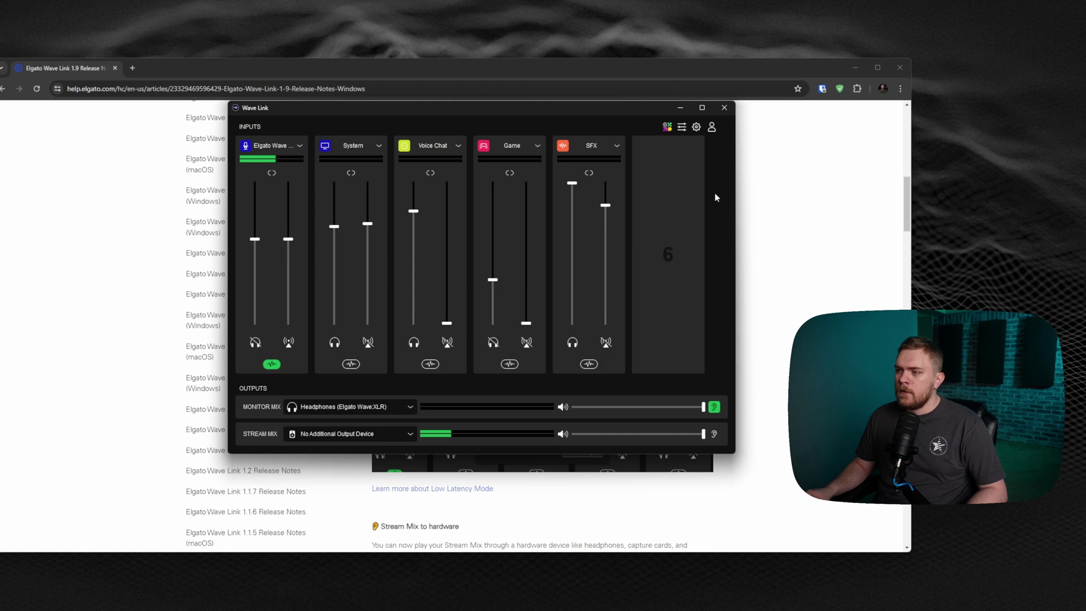
left_click(538, 146)
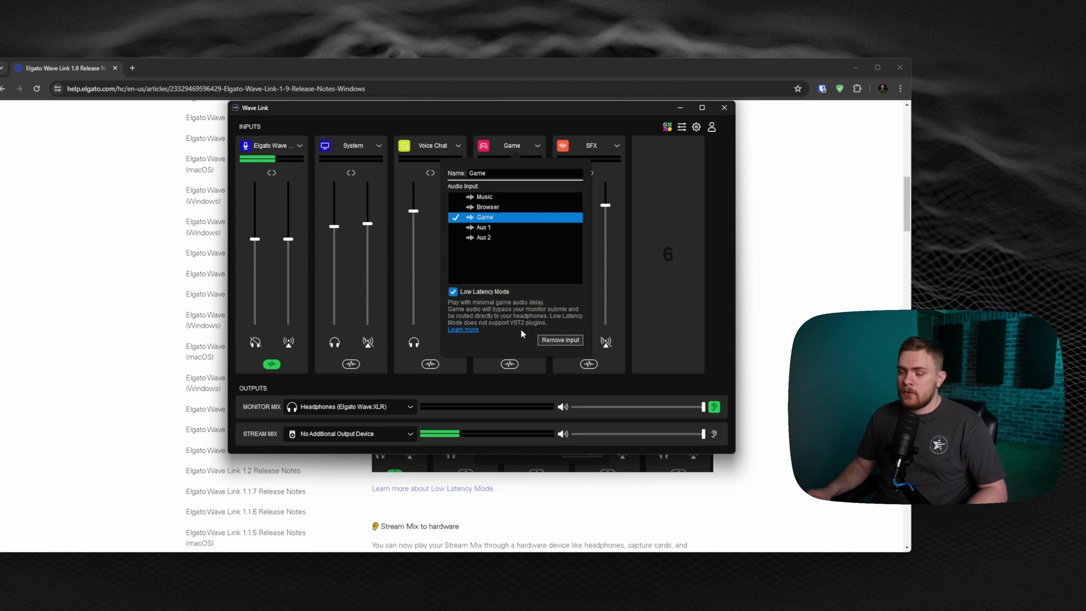
left_click(719, 202)
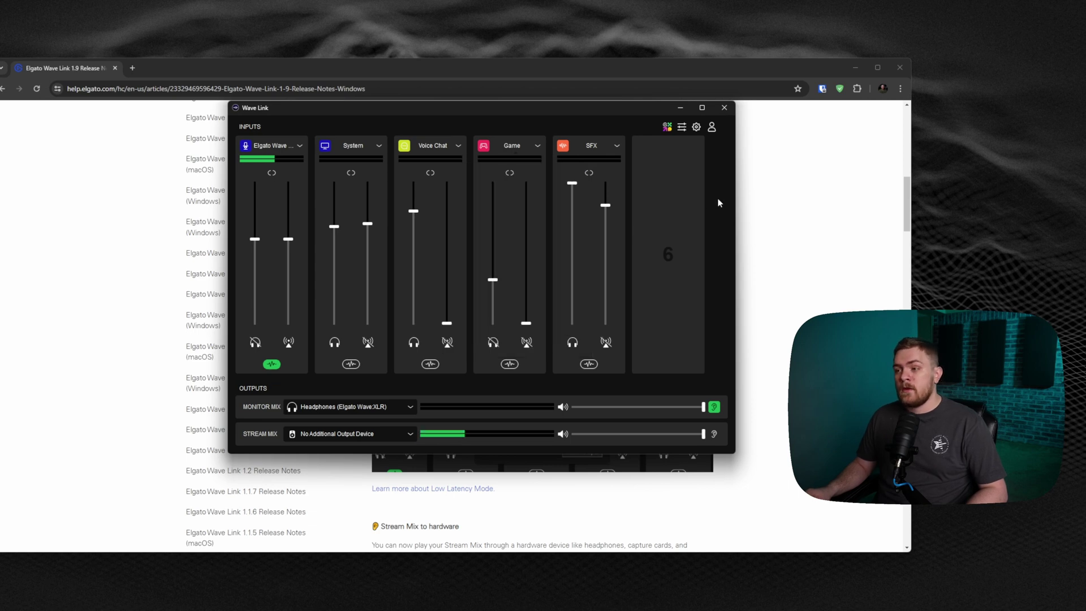
- Browse the Game channel's Add Effect > Elgato list, then close the panel without adding an effect
left_click(515, 367)
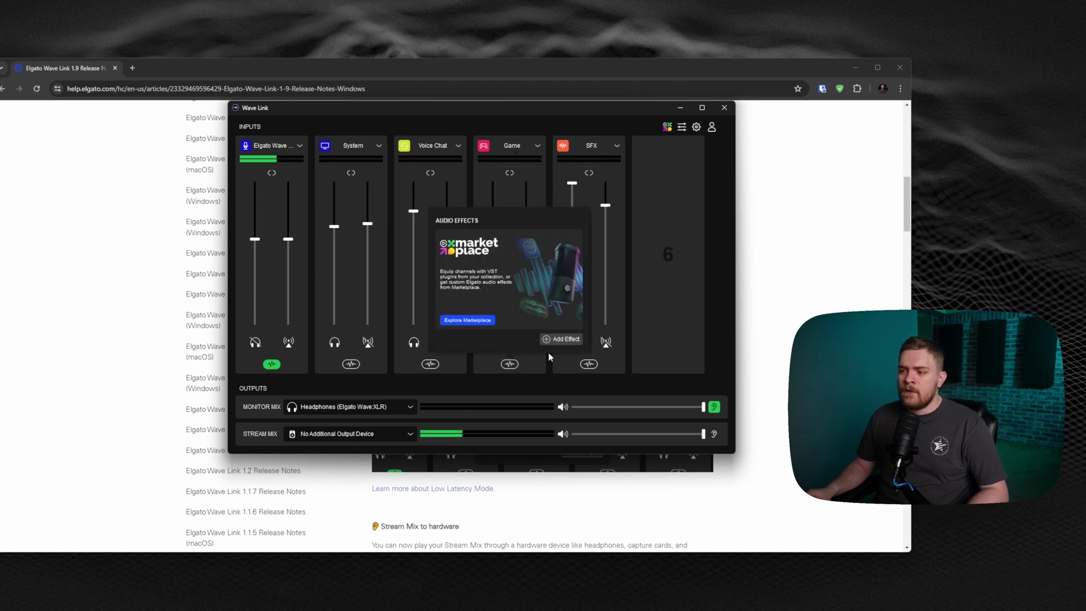
left_click(559, 340)
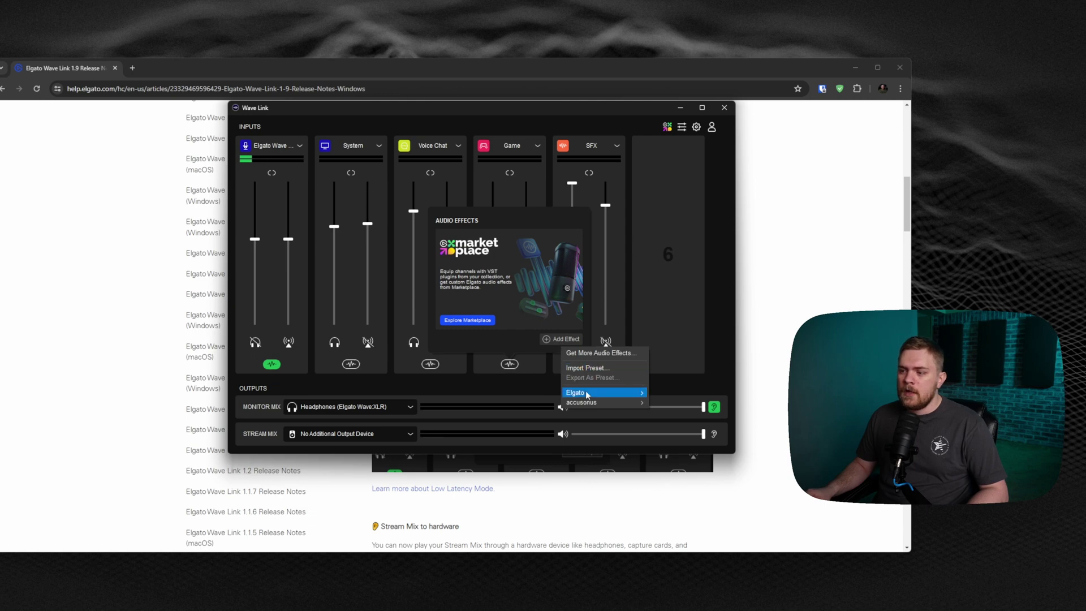
mouse_move(600, 392)
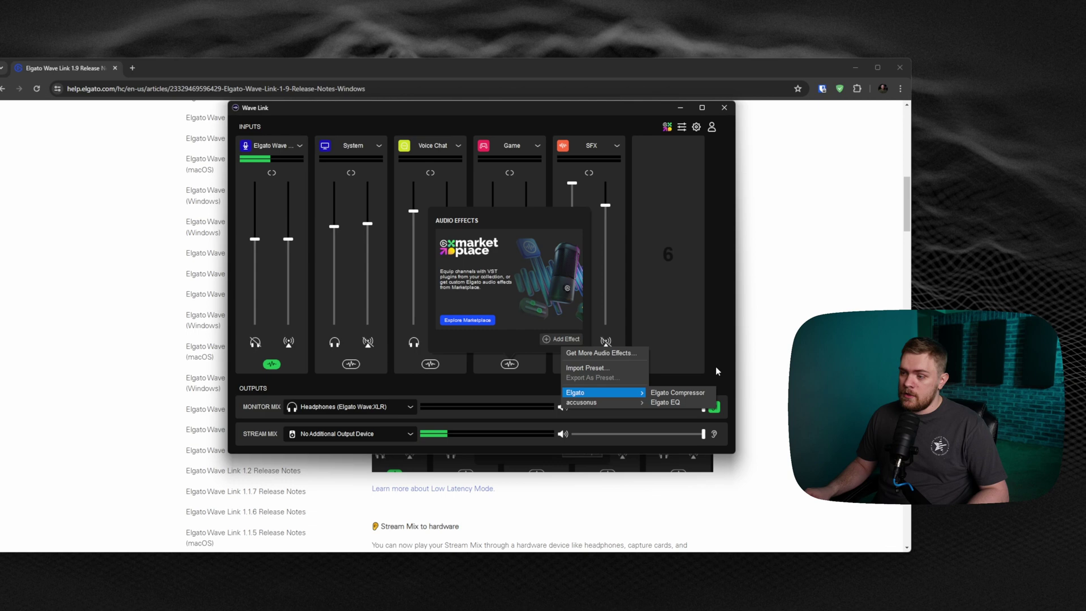
left_click(721, 334)
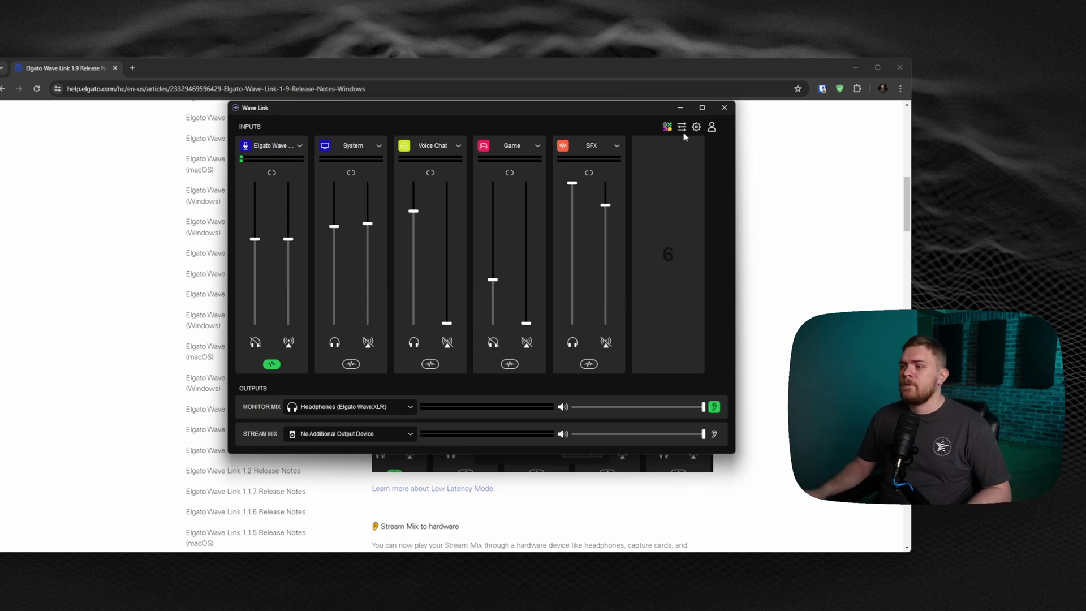
- Minimise the mixer, read the Stream Mix to hardware section, then restore Wave Link from the taskbar
left_click(683, 107)
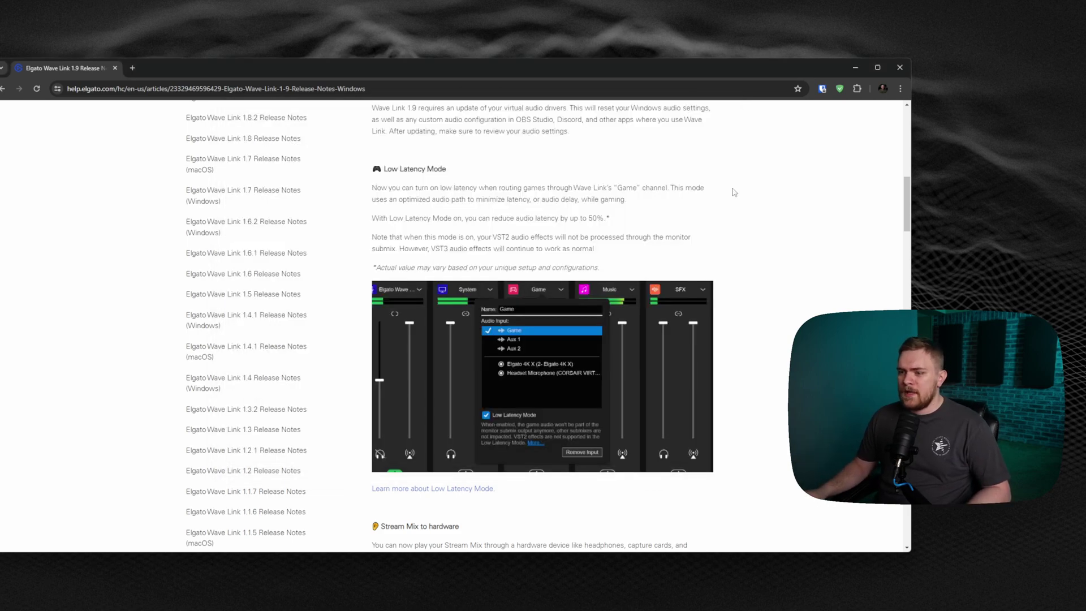
scroll(714, 227, "down", 6)
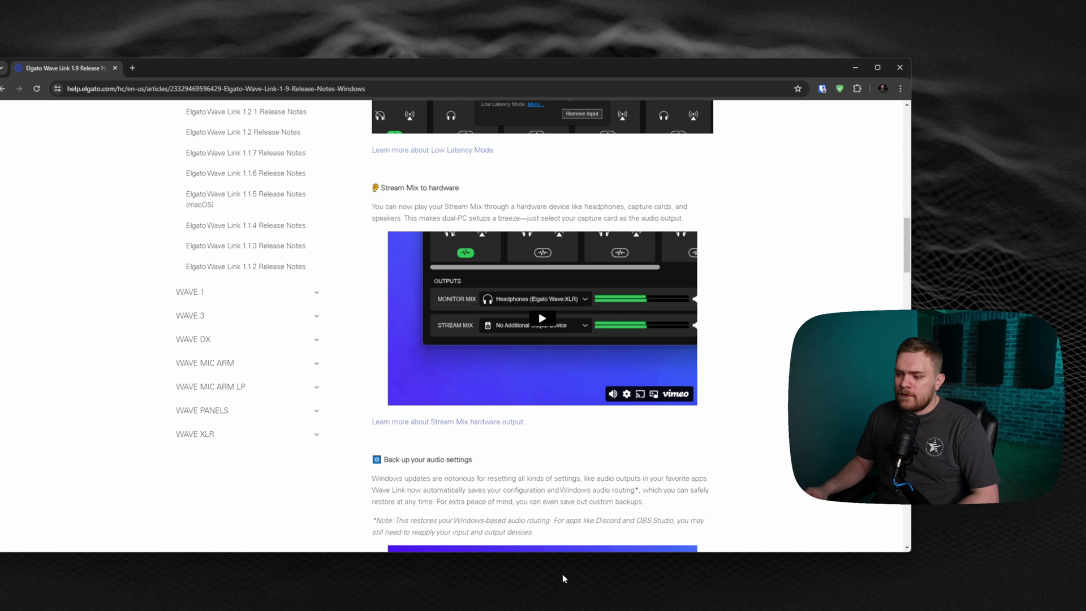
left_click(589, 601)
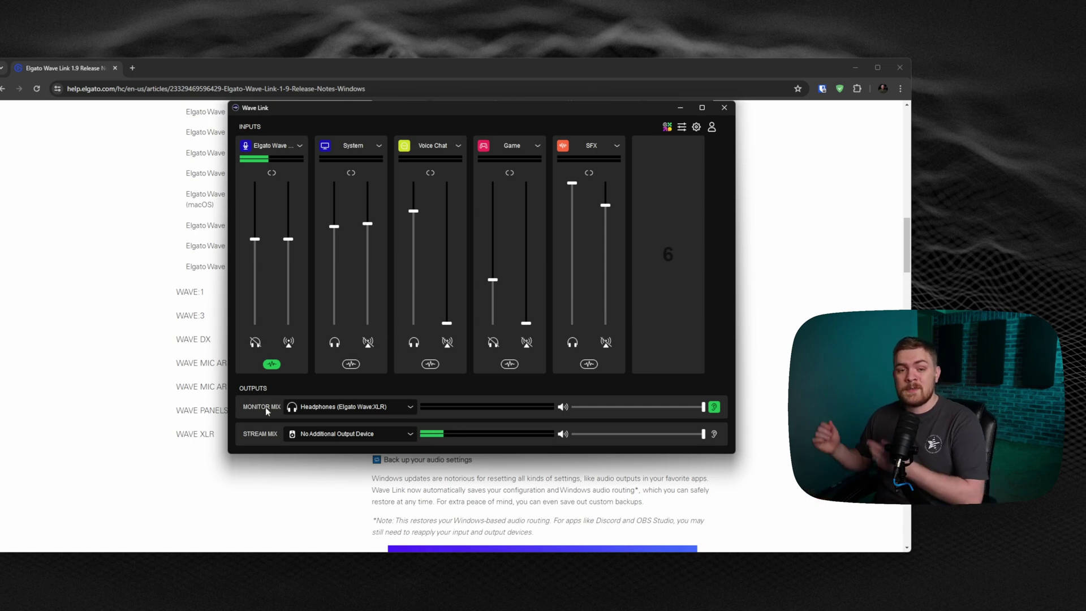
- Check the Stream Mix output devices and leave it on No Additional Output Device
left_click(348, 435)
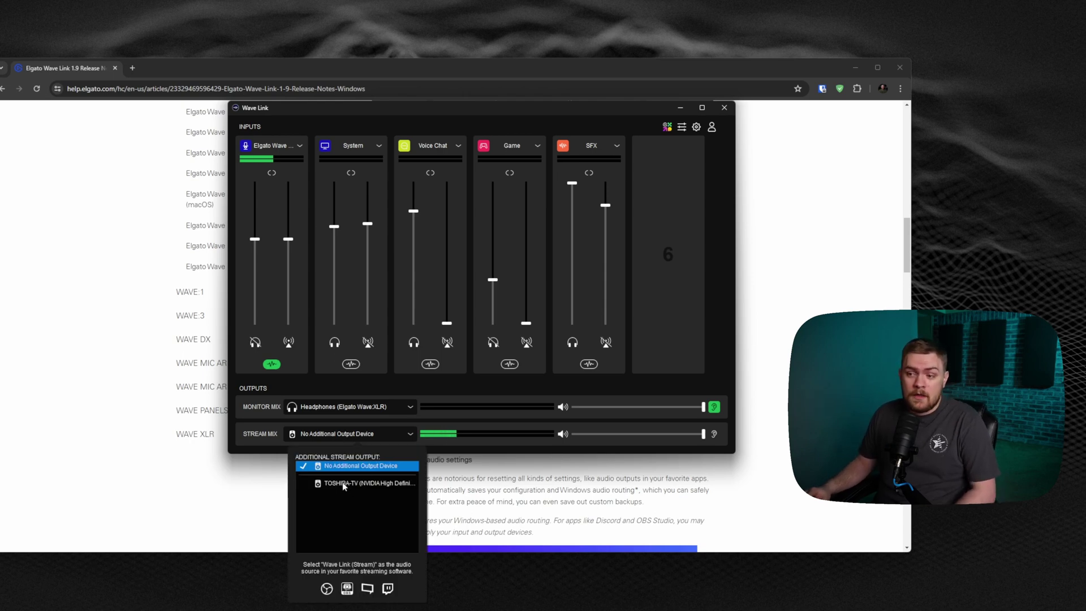
left_click(267, 434)
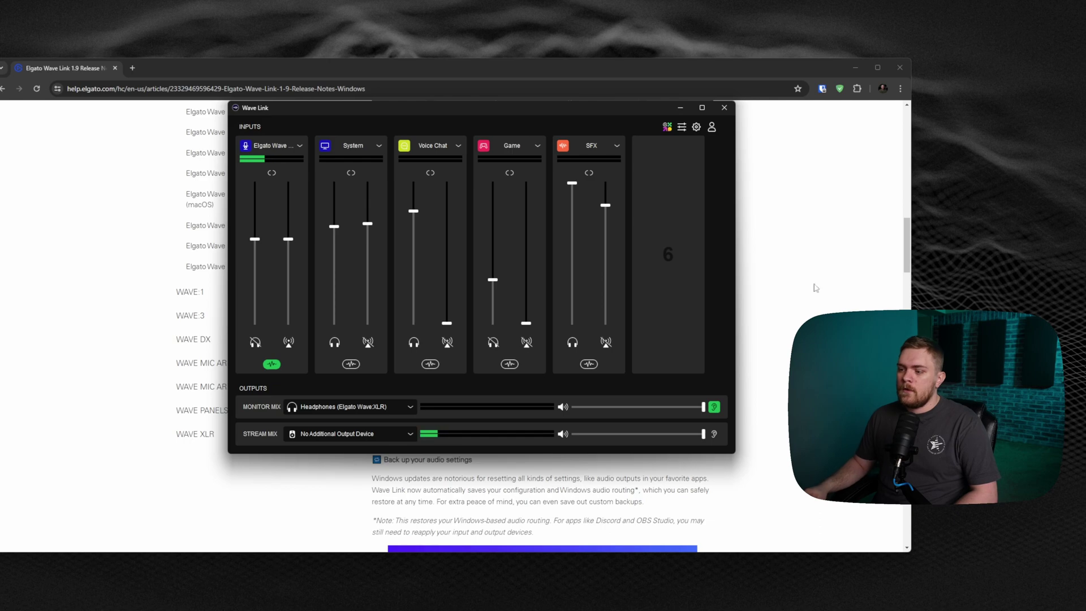
- Bring the release notes forward and scroll to the 'Back up your audio settings' section
left_click(796, 247)
scroll(792, 254, "down", 3)
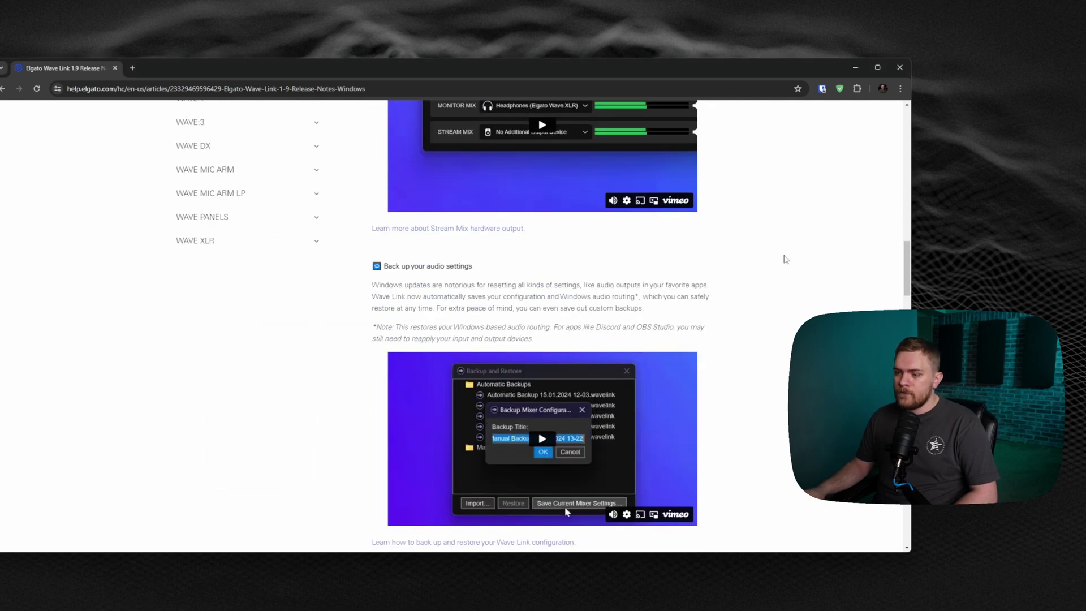
scroll(781, 261, "down", 1)
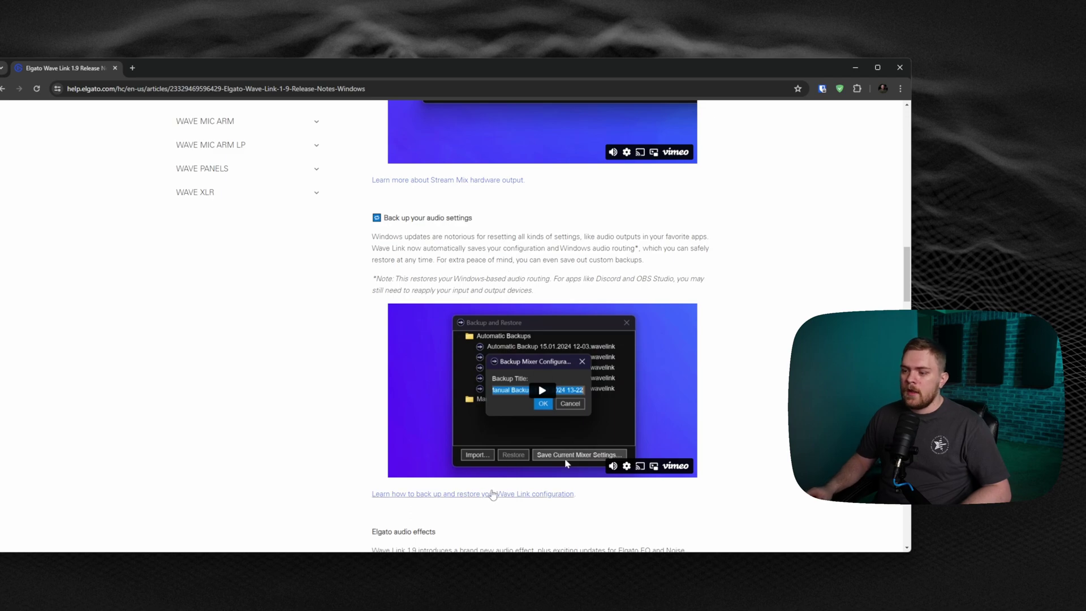
- Open the Backup and Restore guide in a new tab, read its steps, then open Wave Link's tray menu
middle_click(491, 499)
left_click(185, 69)
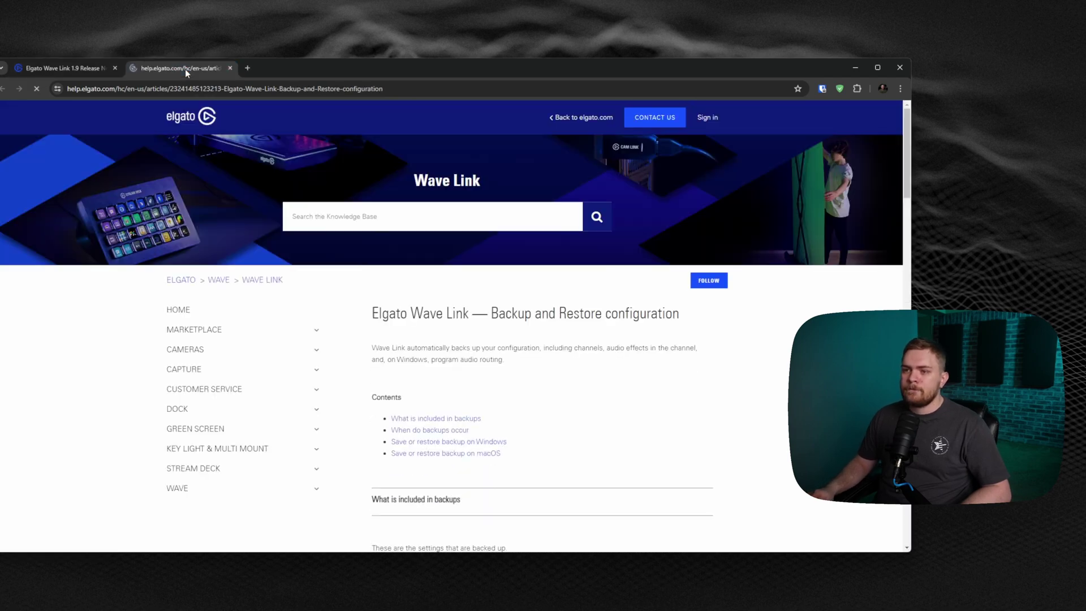
scroll(463, 339, "down", 3)
scroll(498, 324, "down", 2)
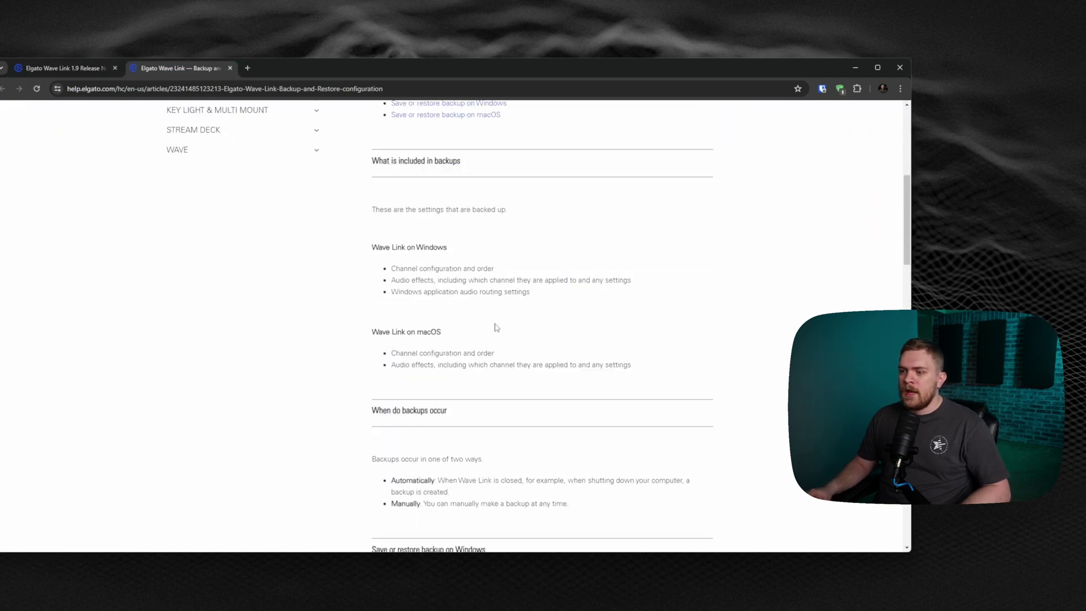
scroll(517, 202, "down", 7)
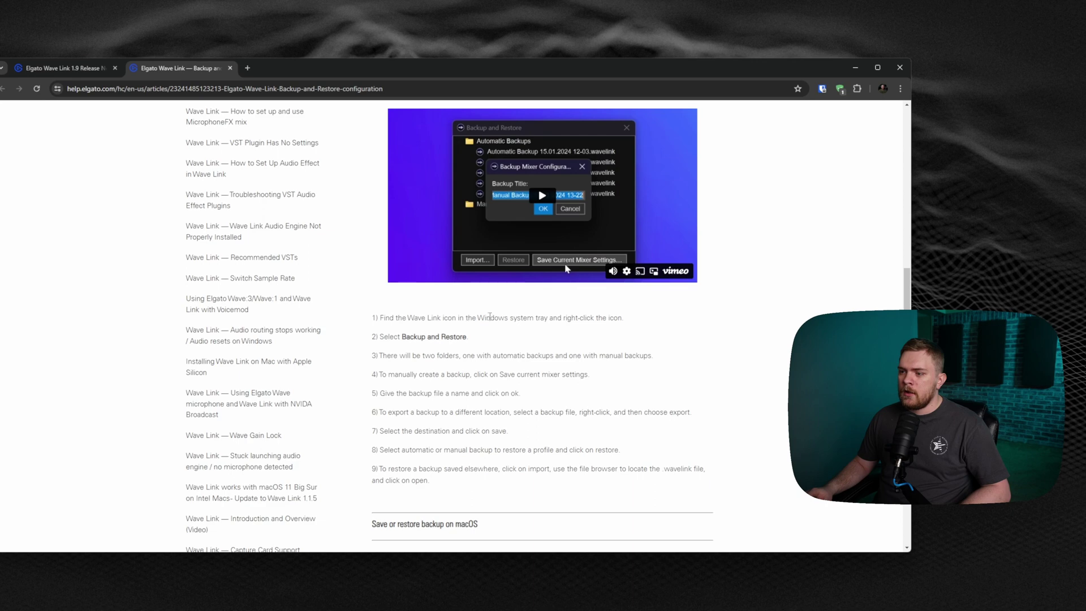
left_click(957, 592)
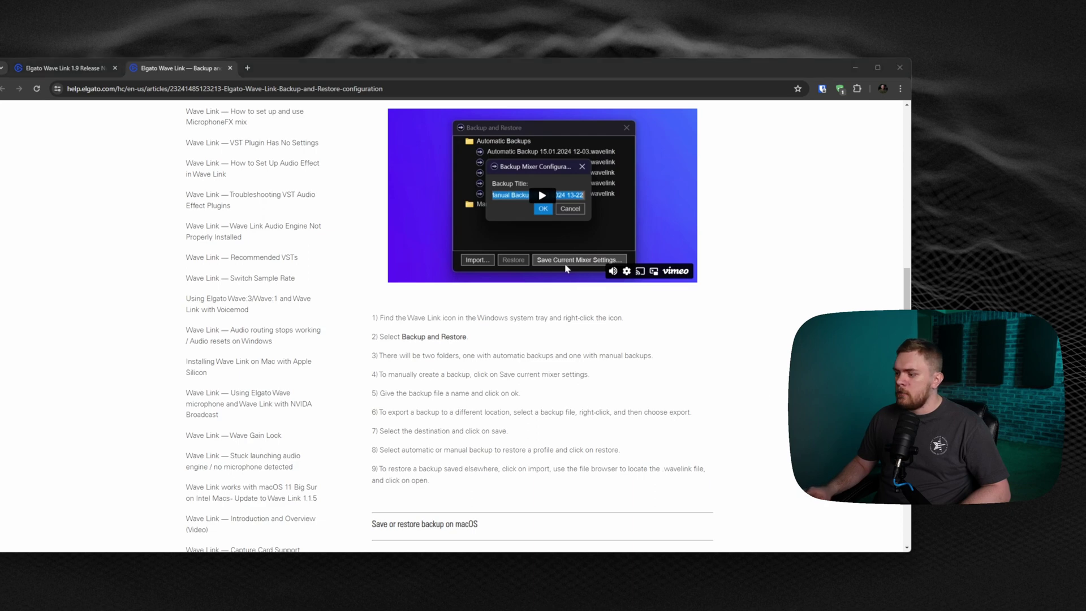
right_click(960, 587)
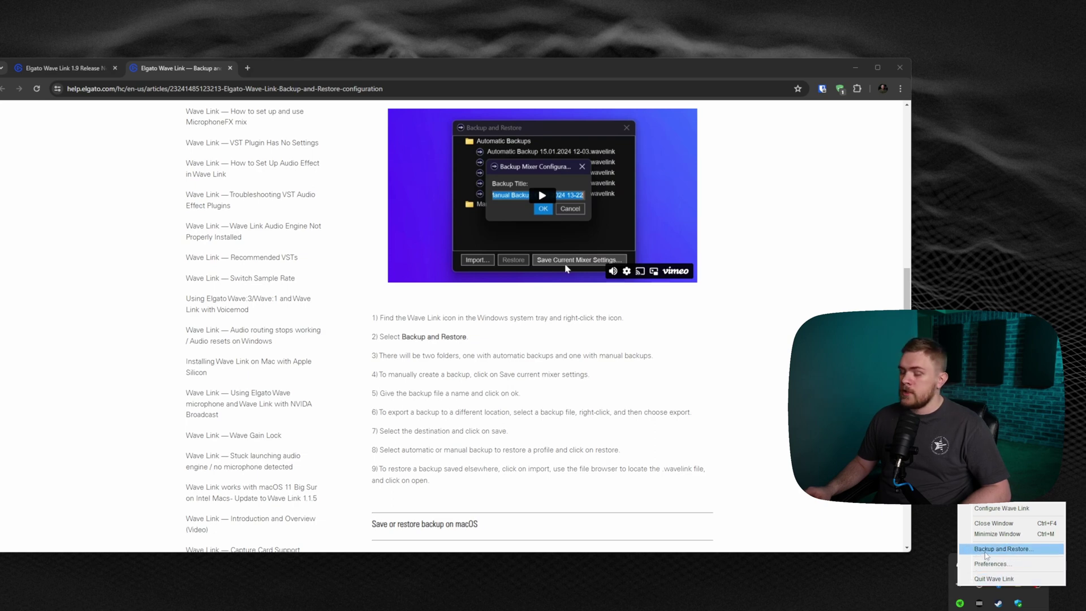
- Review Wave Link's Automatic Backups list, then close the Backup and Restore window and article tab
left_click(986, 551)
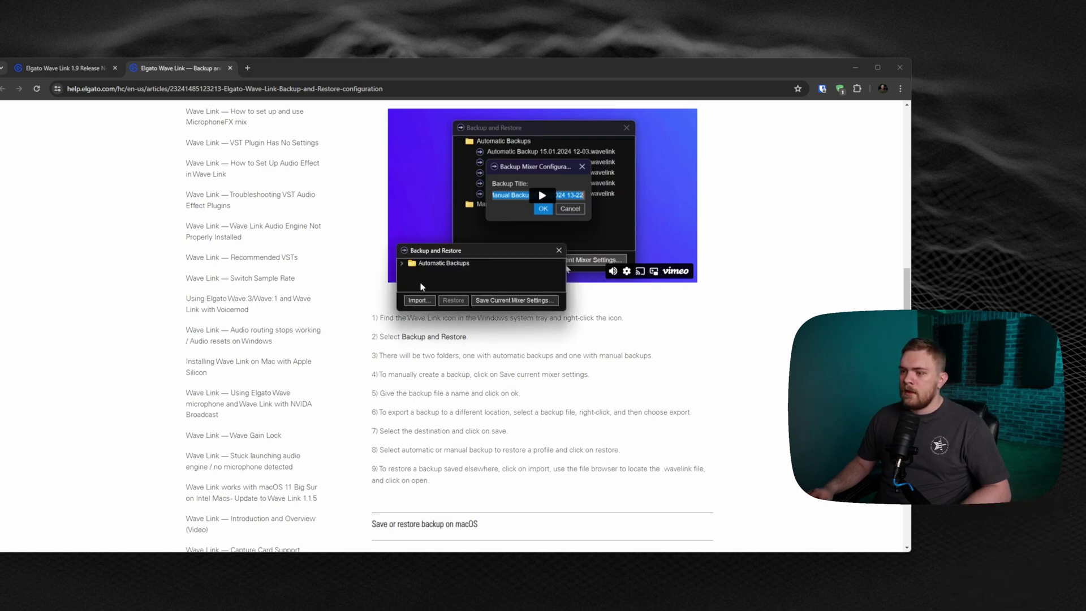
left_click(401, 262)
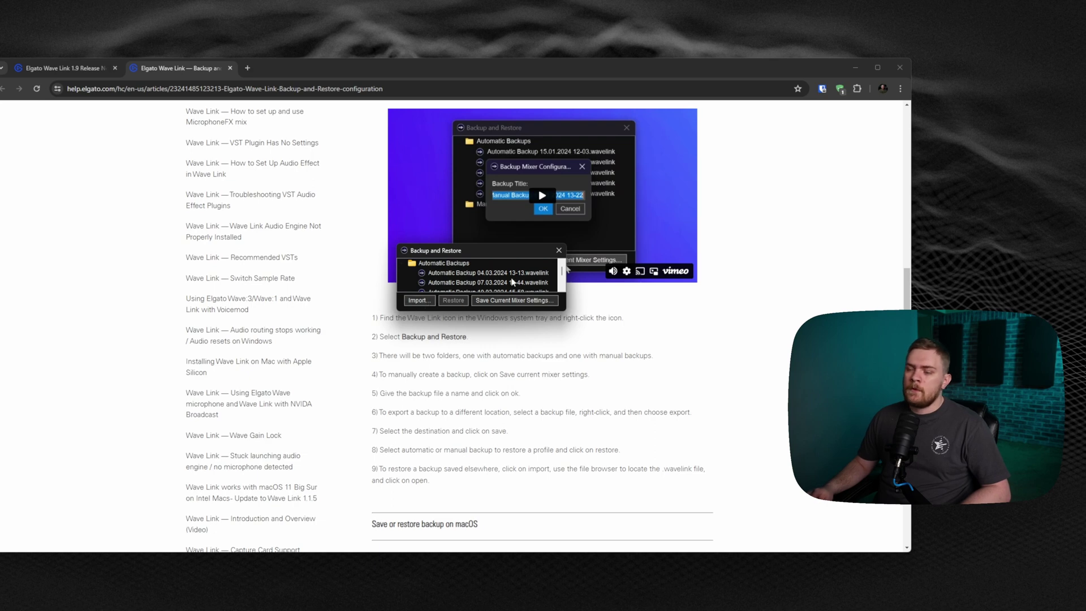
left_click(558, 251)
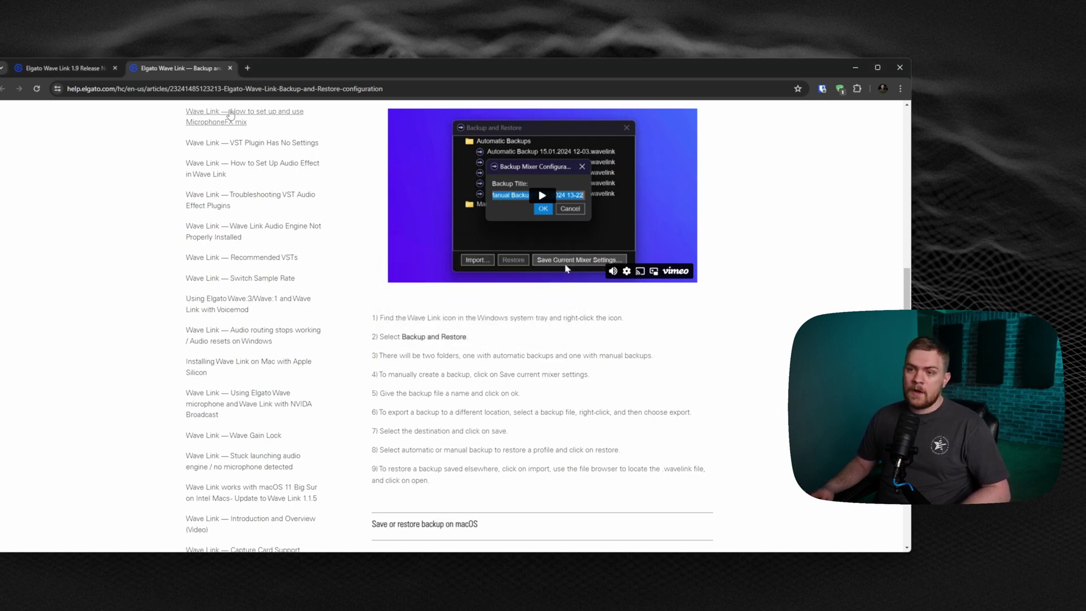
left_click(230, 68)
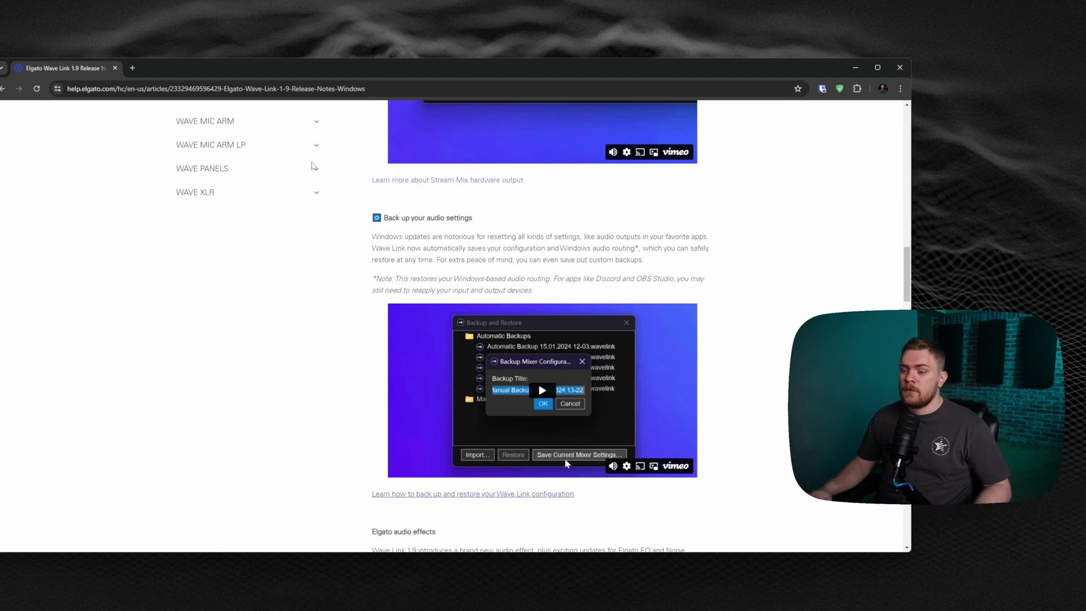
- Scroll to the audio effects section and highlight its introduction paragraph
scroll(318, 328, "down", 3)
scroll(301, 299, "down", 3)
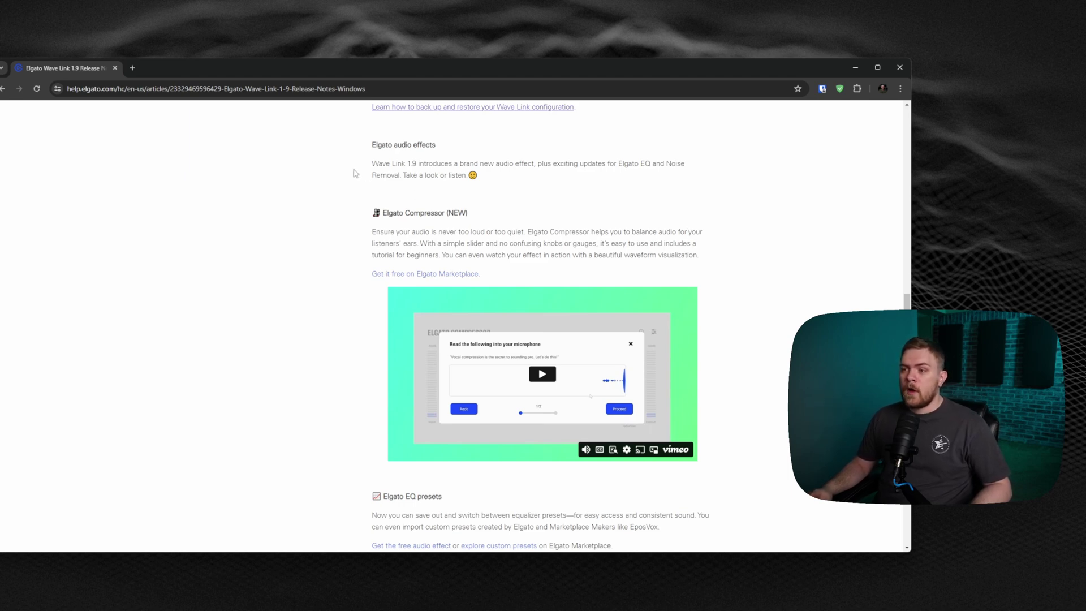
left_click_drag(372, 163, 441, 175)
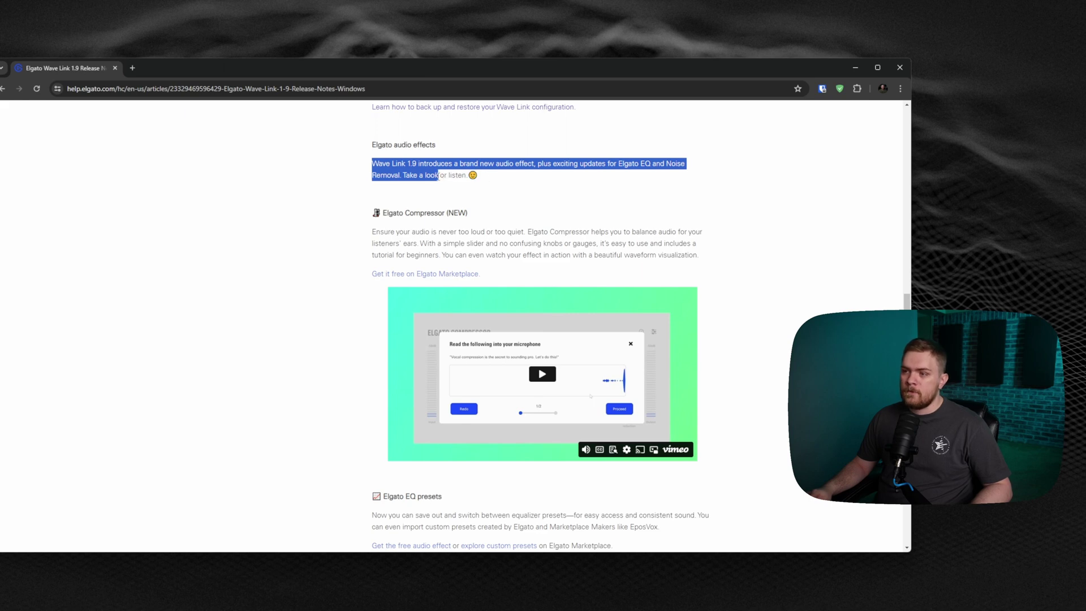
left_click(439, 177)
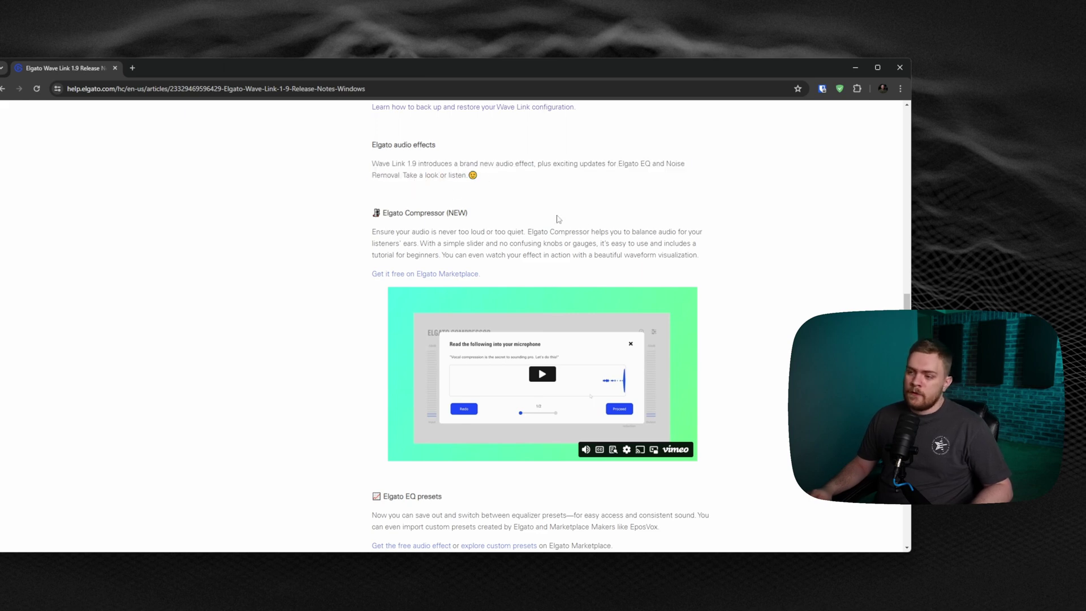
- Read past the Compressor section to Elgato EQ presets, highlighting its description
scroll(452, 299, "up", 1)
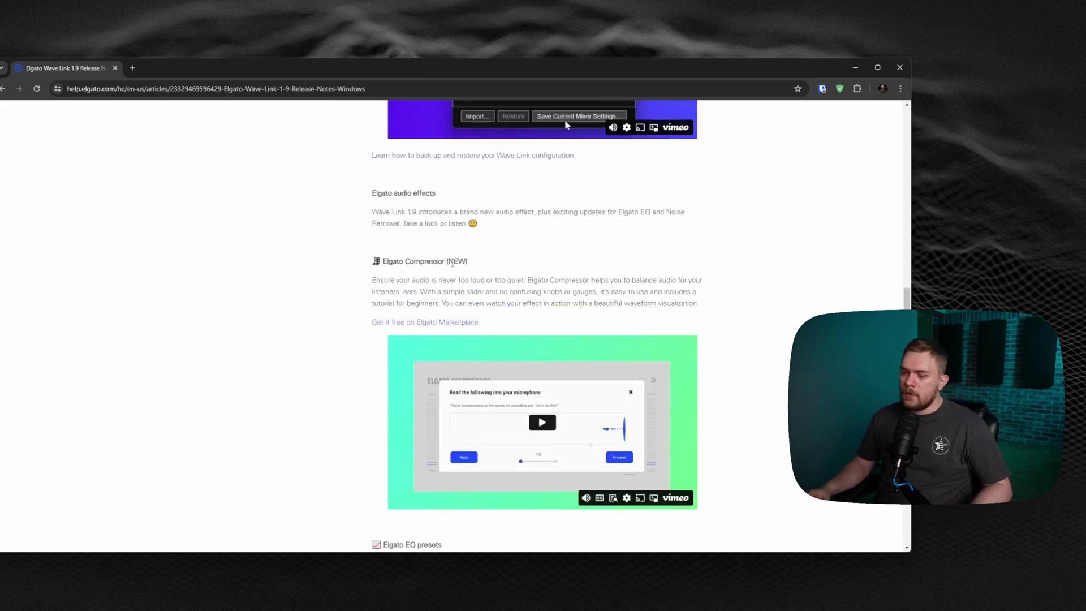
scroll(453, 264, "down", 2)
scroll(330, 254, "down", 1)
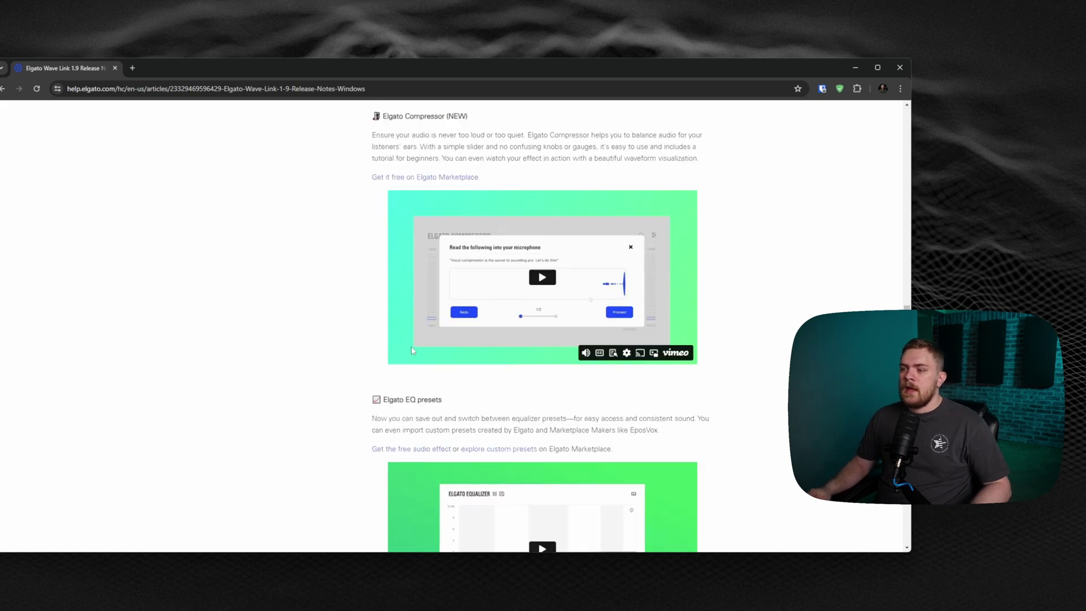
scroll(365, 265, "down", 4)
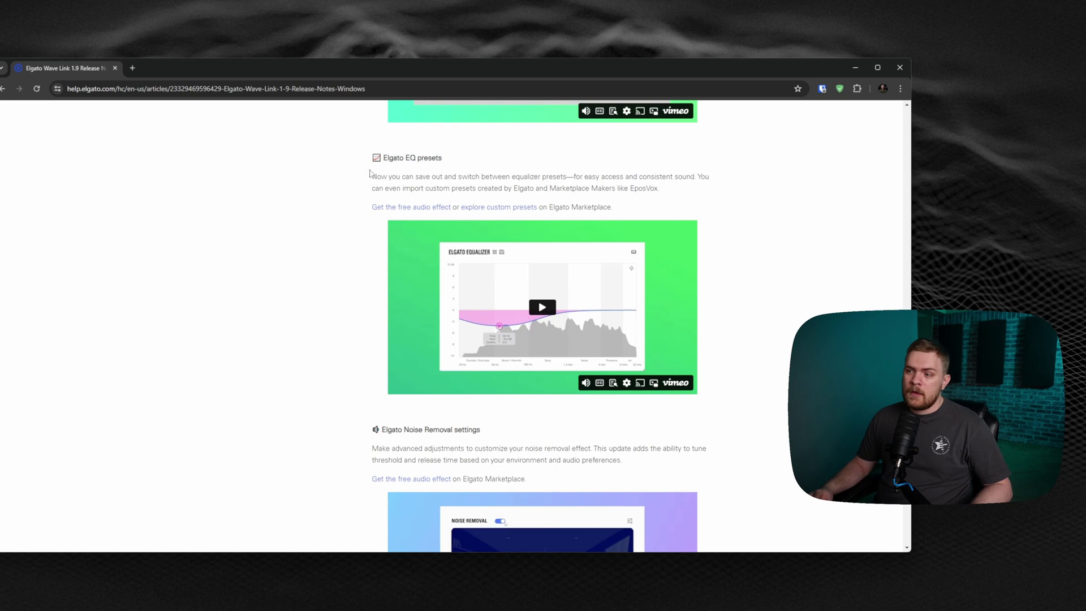
left_click_drag(373, 174, 700, 195)
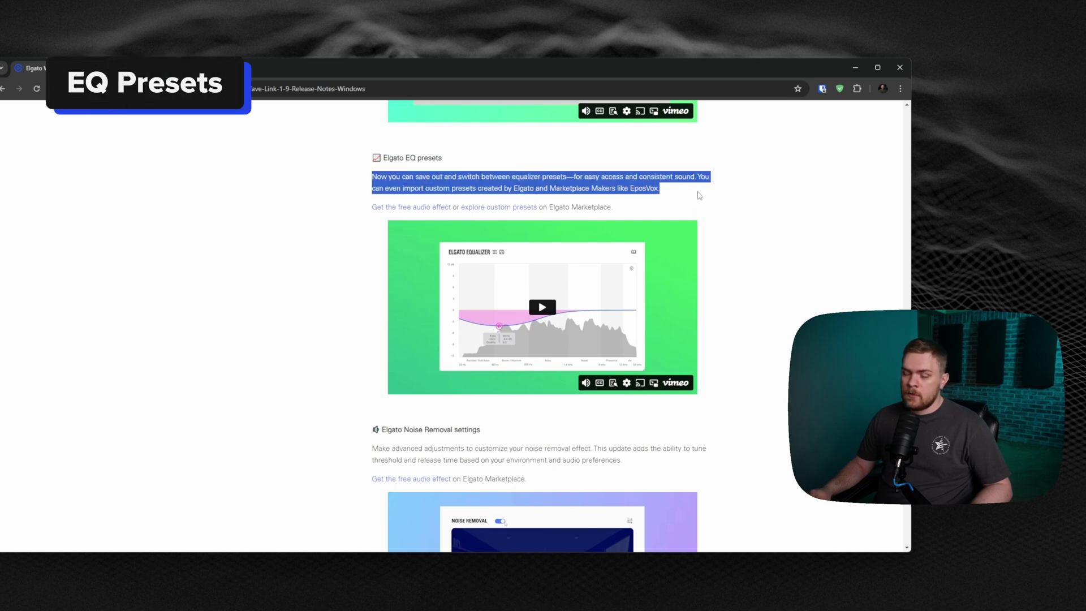
left_click(700, 195)
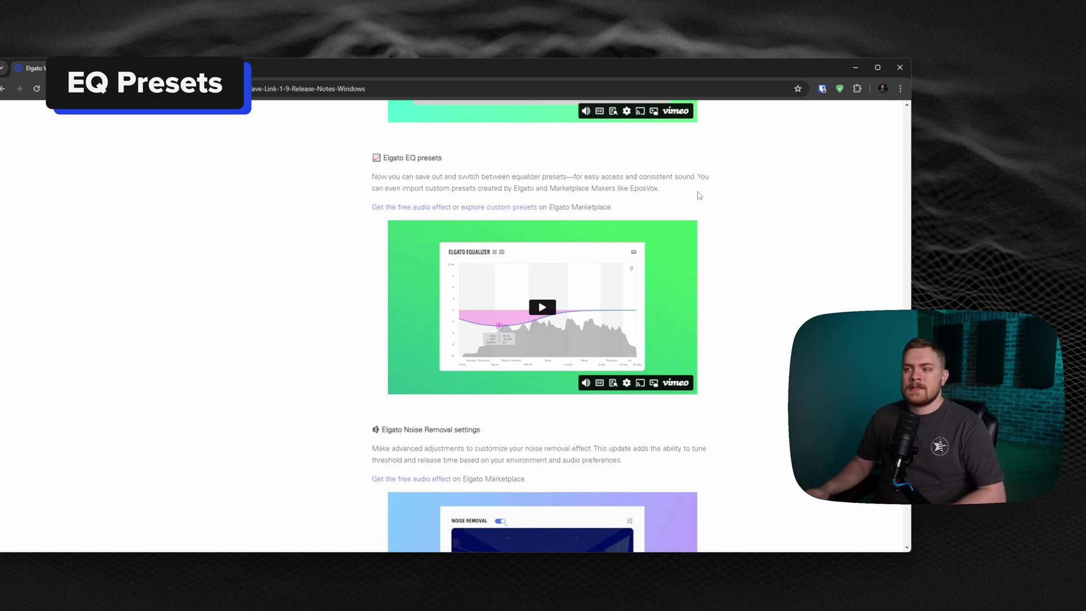
scroll(696, 206, "down", 4)
scroll(727, 234, "up", 5)
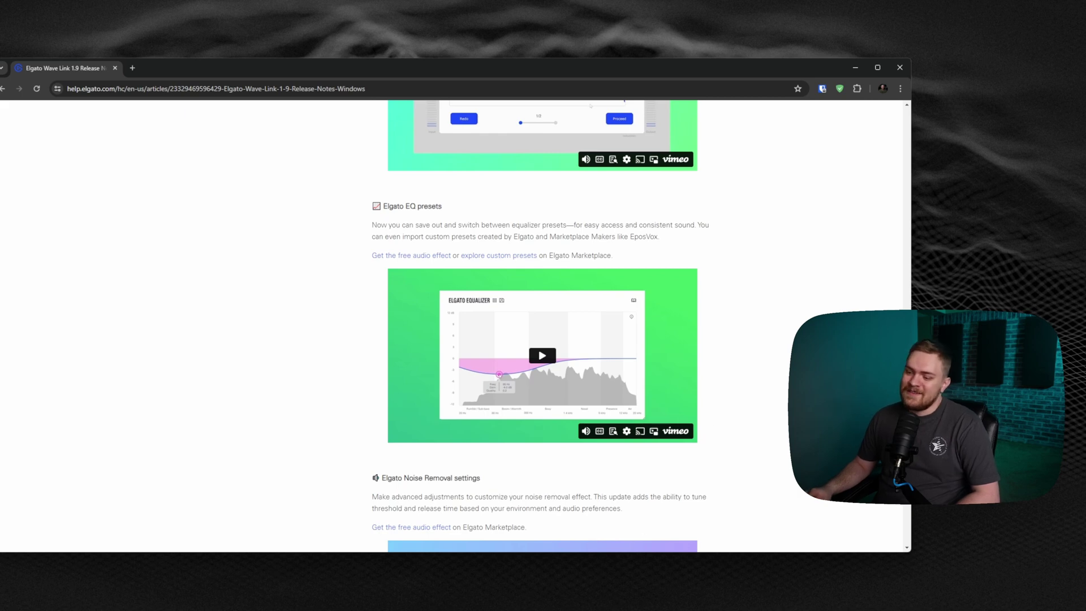
- Open the Elgato EQ settings on the Elgato Wave XLR microphone channel
key("alt+Tab")
left_click(270, 365)
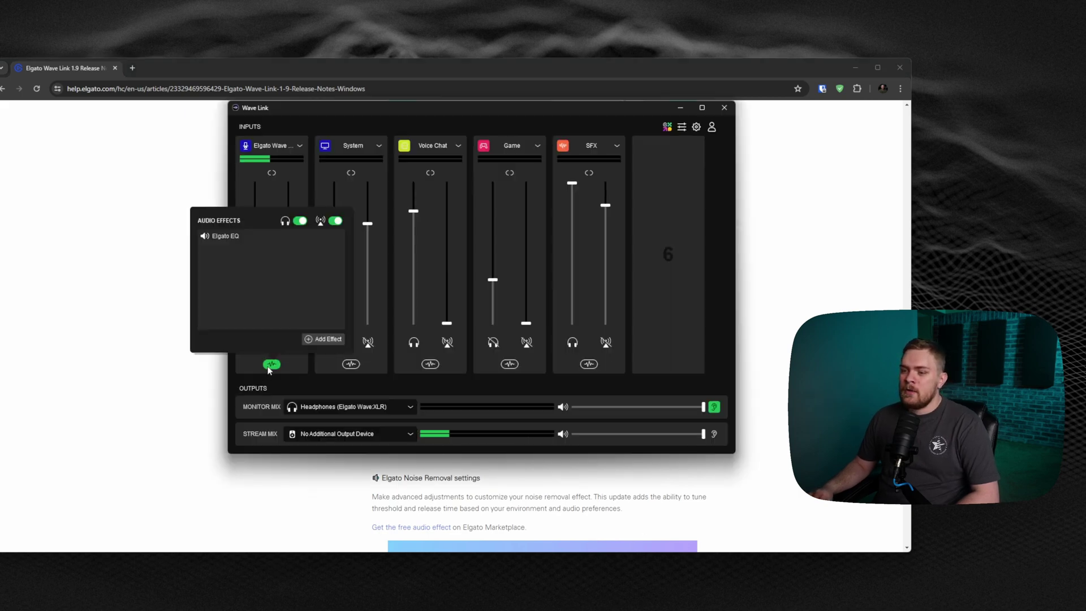
mouse_move(293, 238)
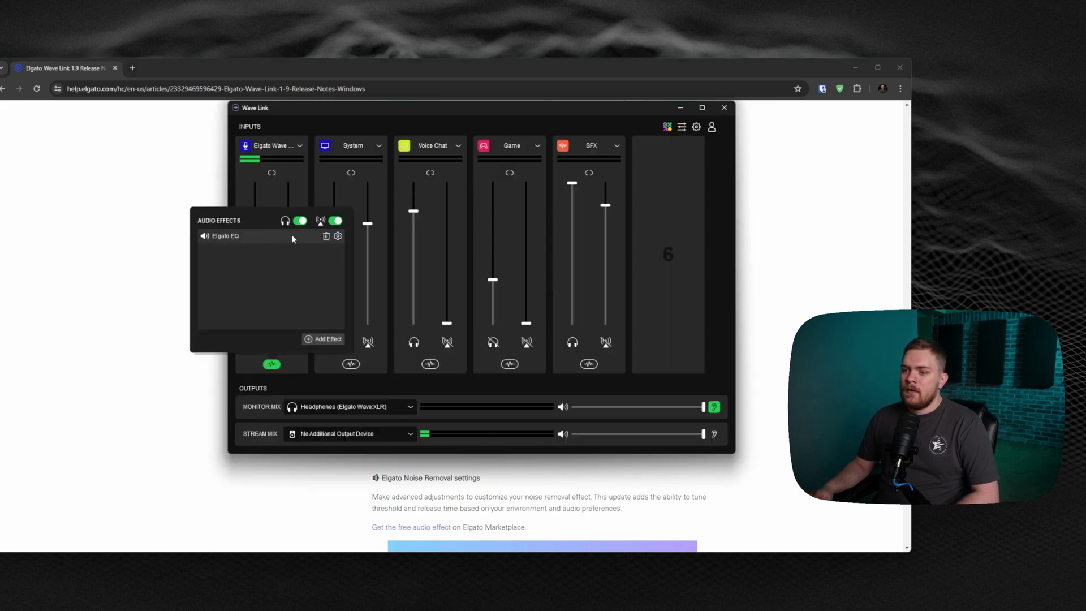
left_click(338, 236)
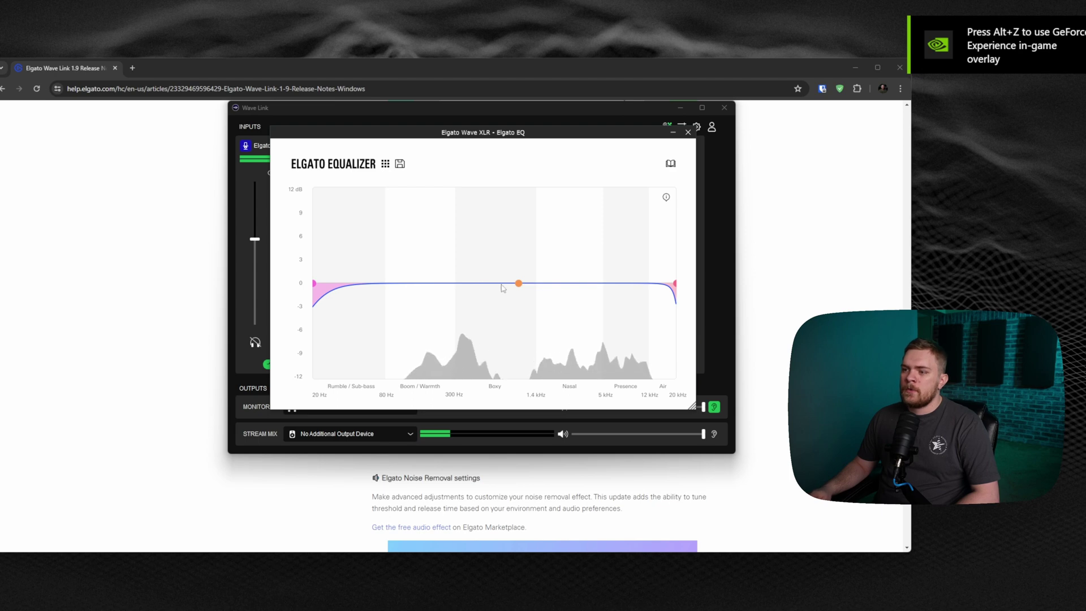
- Save the EQ curve as two 'New Preset' presets, then close the equalizer window
left_click(400, 165)
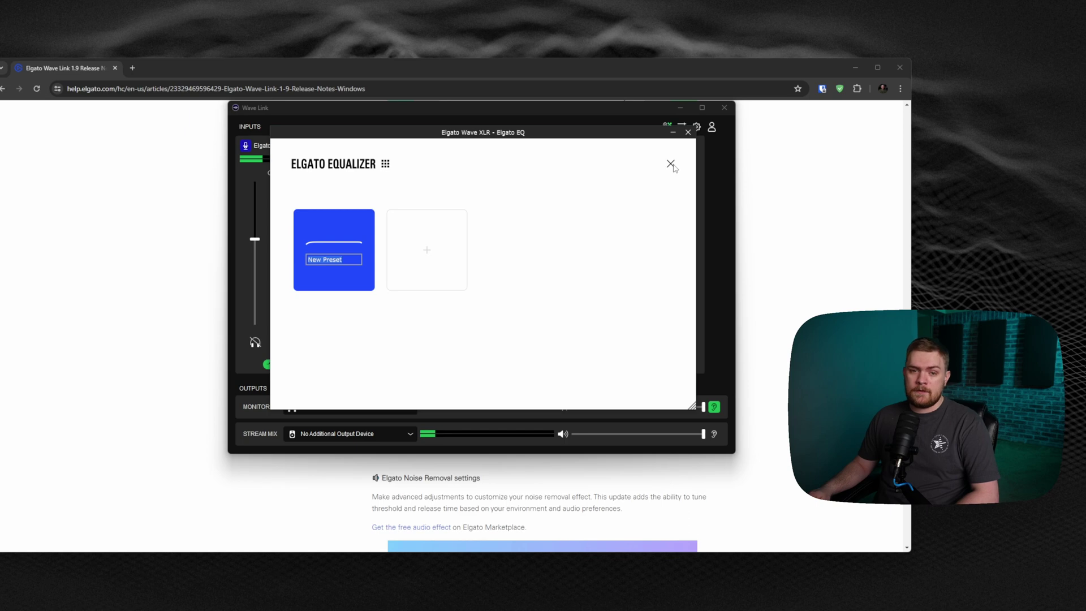
left_click(671, 164)
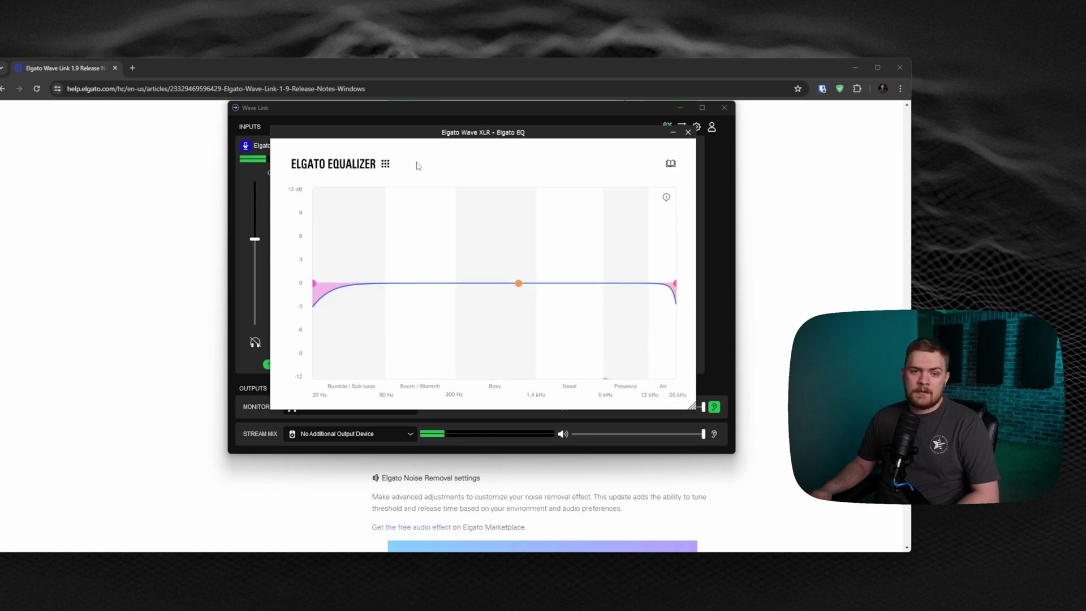
left_click(385, 164)
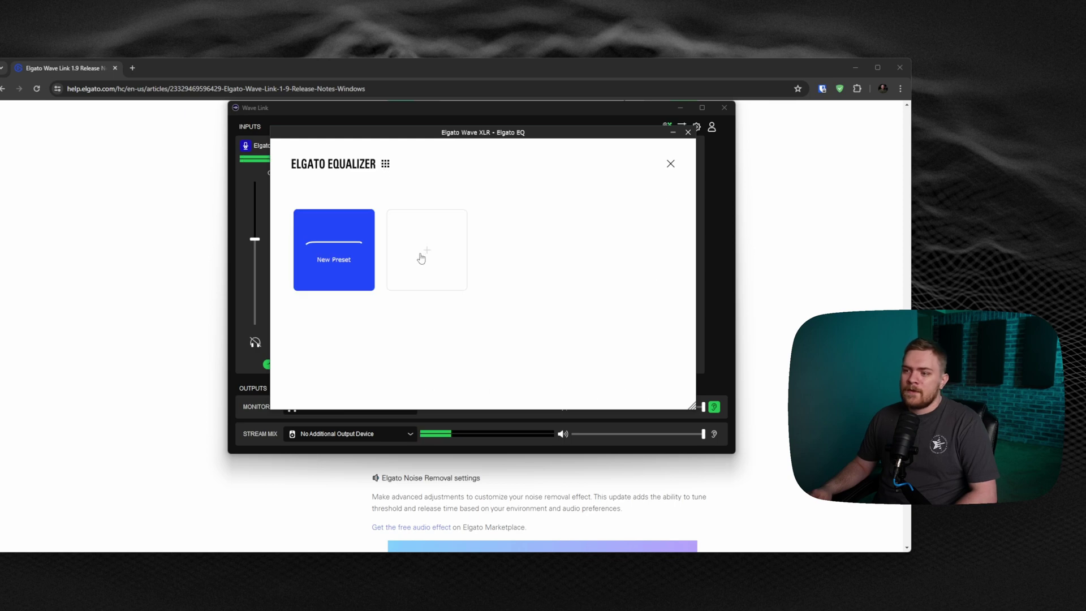
left_click(427, 257)
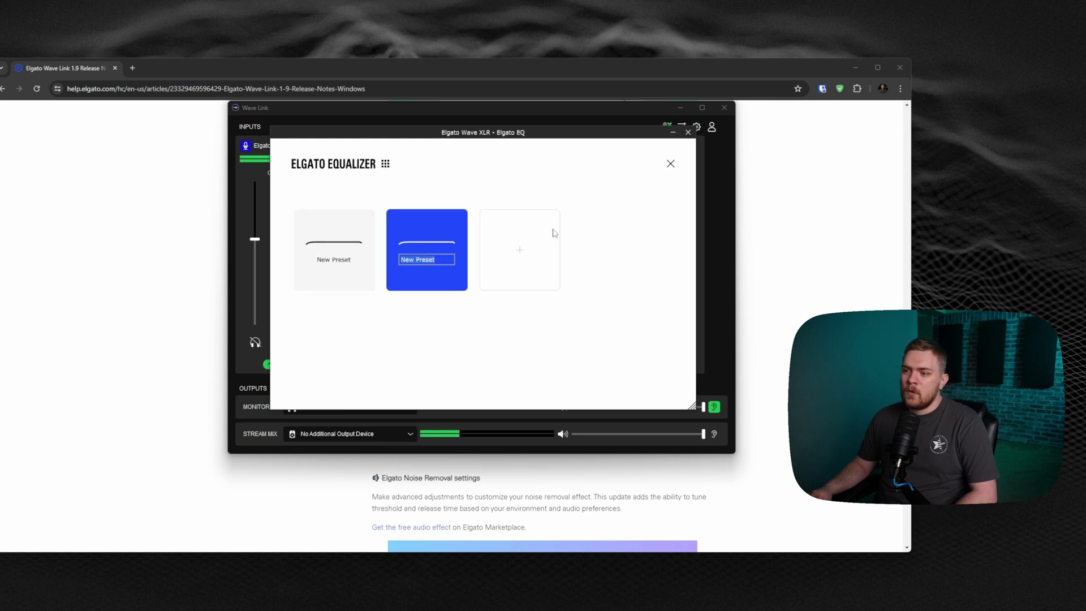
left_click(671, 164)
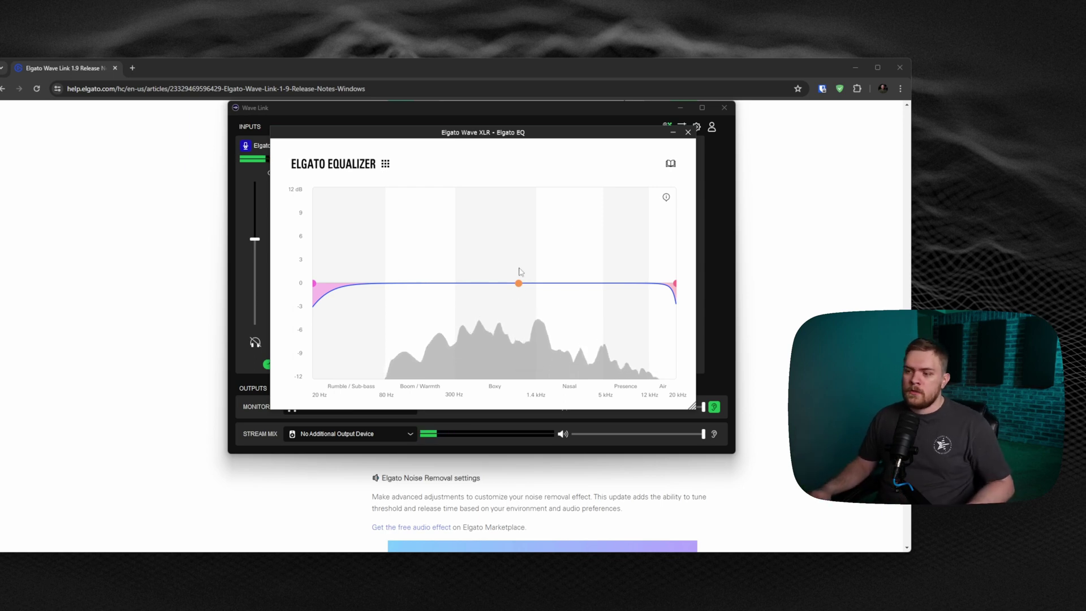
left_click(686, 130)
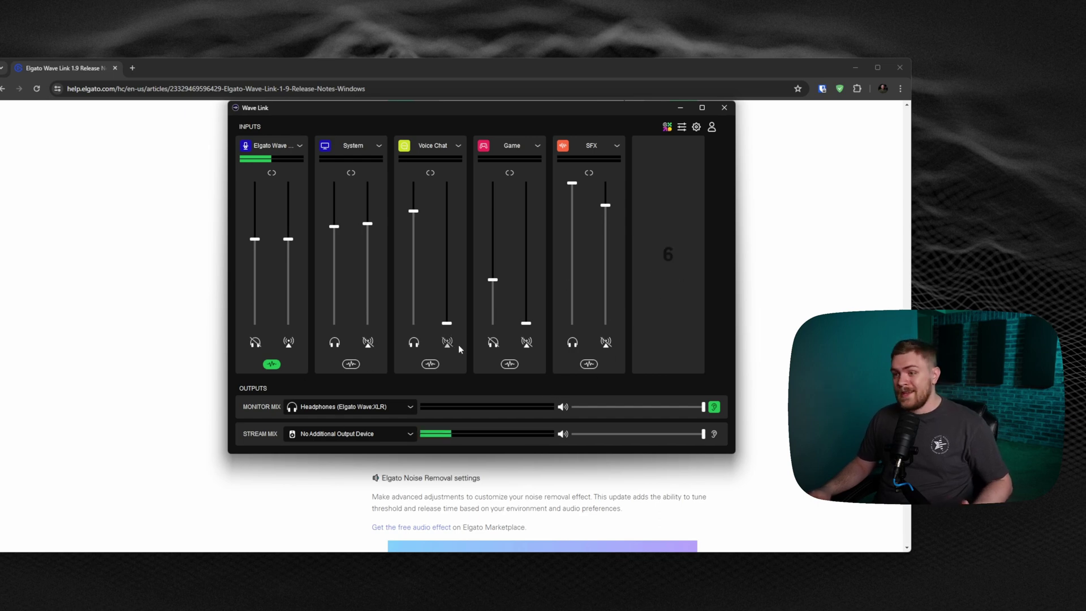
- Add Elgato EQ from the Elgato effects to the Voice Chat channel
left_click(436, 367)
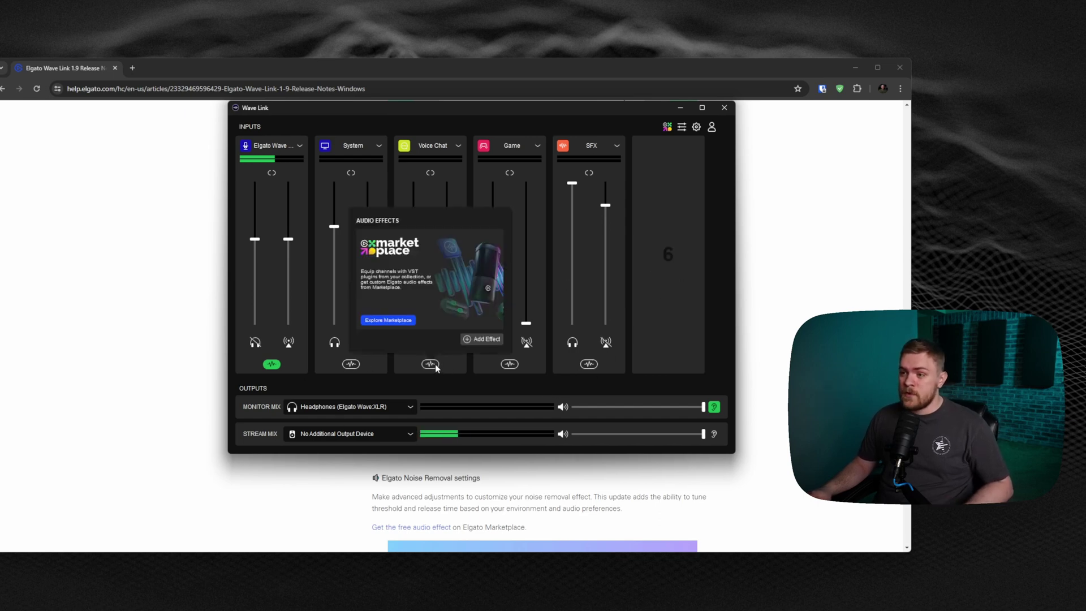
left_click(488, 339)
mouse_move(523, 394)
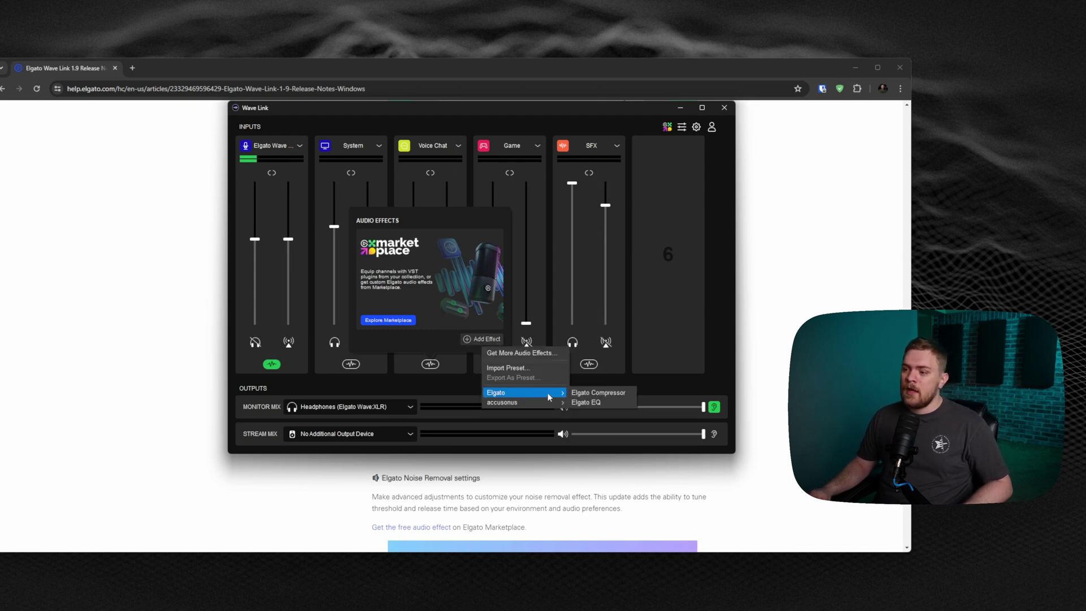
left_click(590, 403)
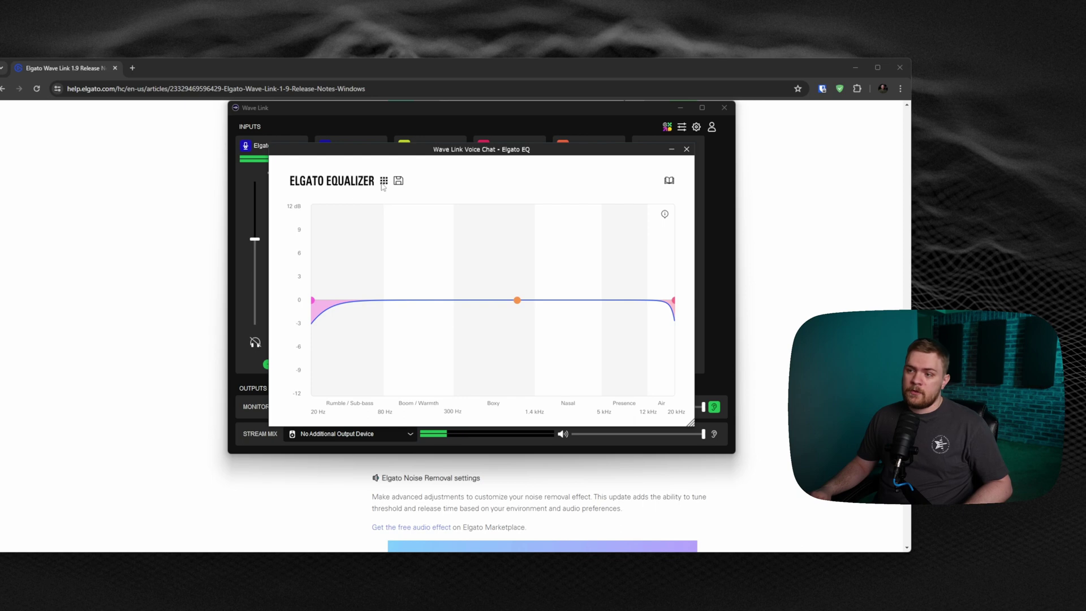
- Check Voice Chat's saved EQ presets, close its equalizer, and return to the release notes
left_click(384, 181)
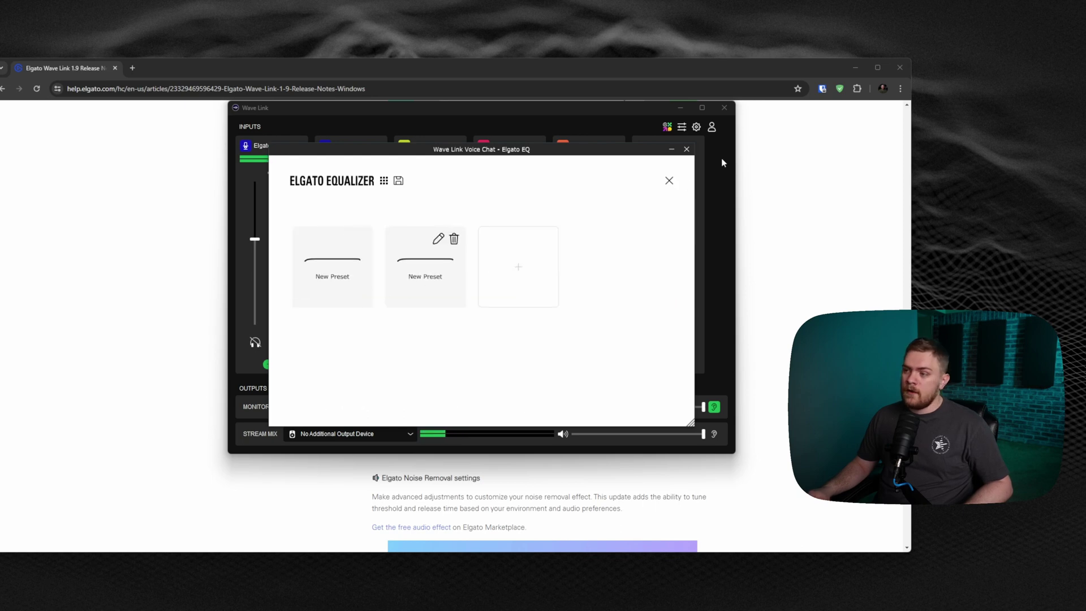
left_click(669, 180)
left_click(687, 149)
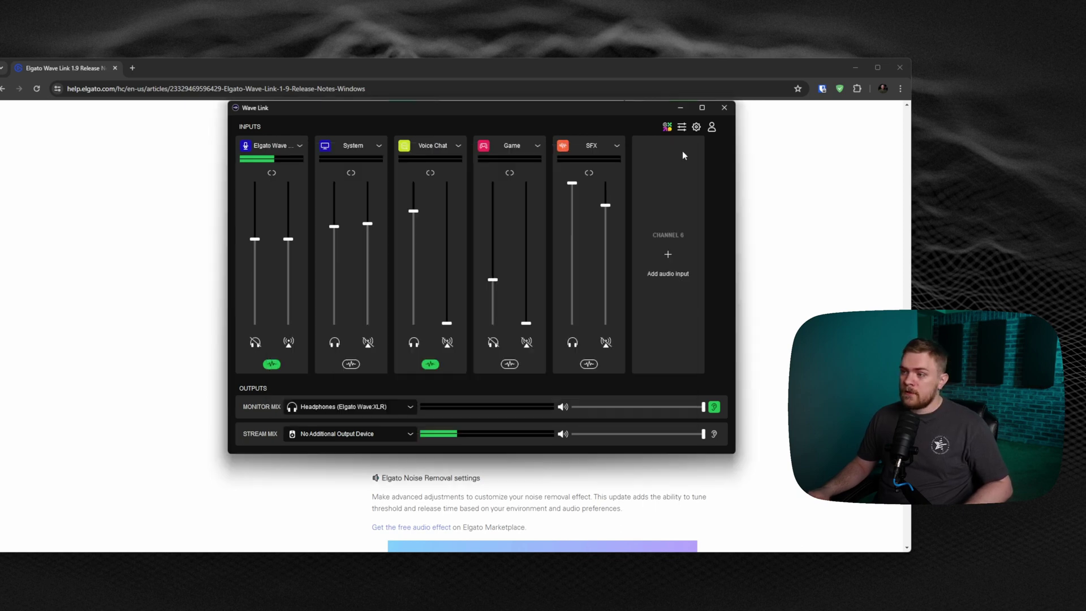
left_click(434, 368)
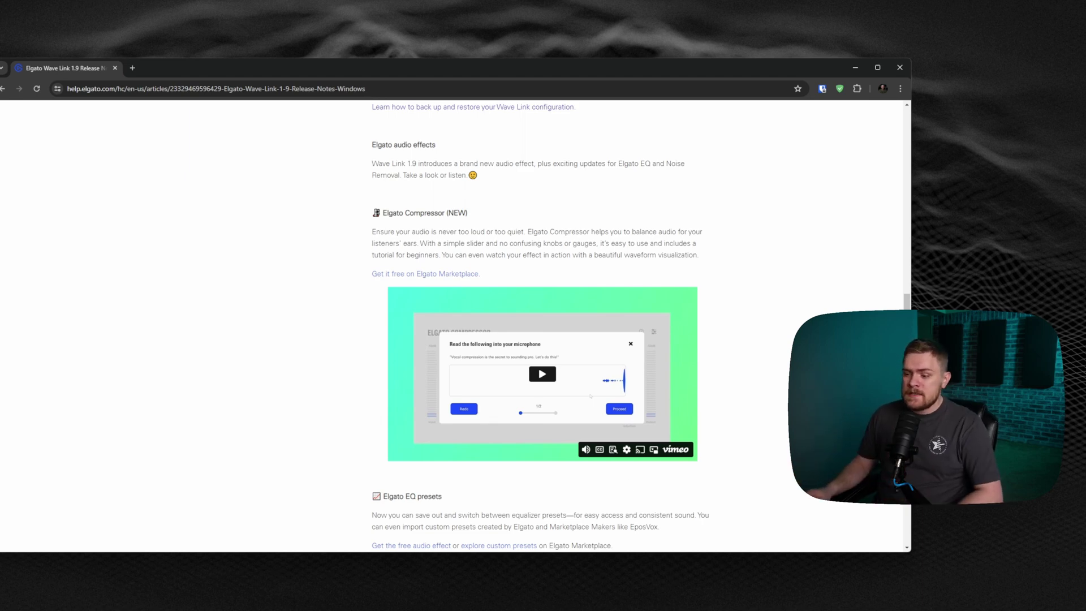
key("alt+Tab")
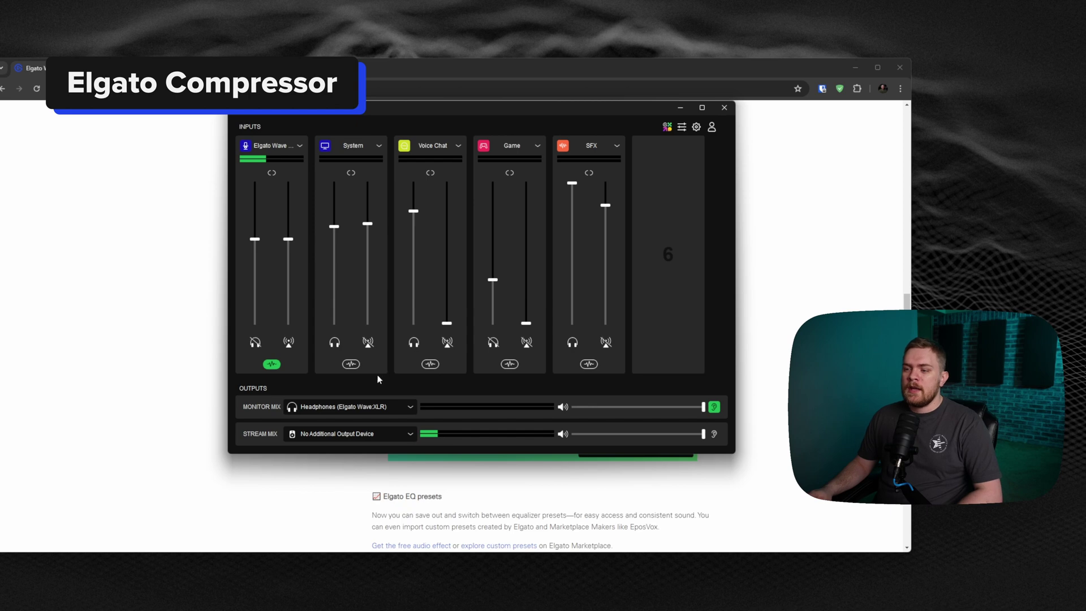
left_click(764, 223)
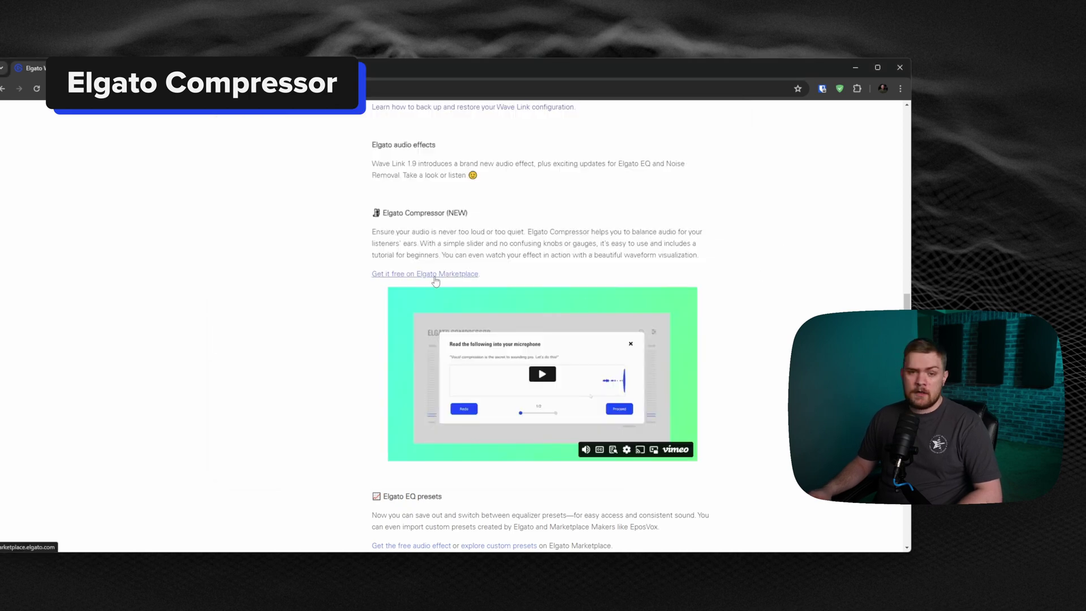
left_click(437, 275)
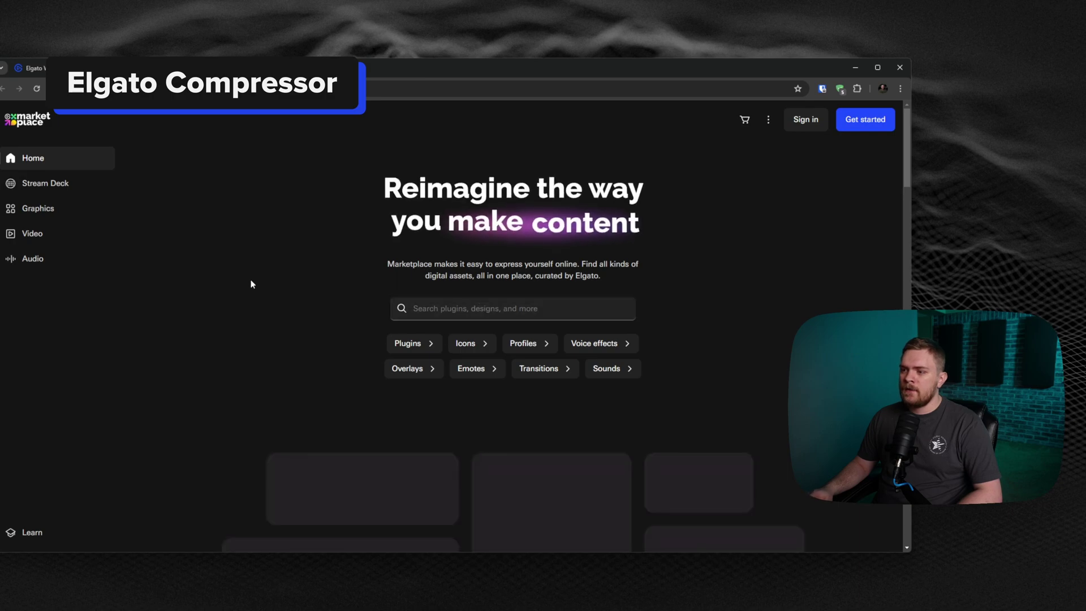
scroll(279, 313, "down", 3)
scroll(224, 287, "down", 10)
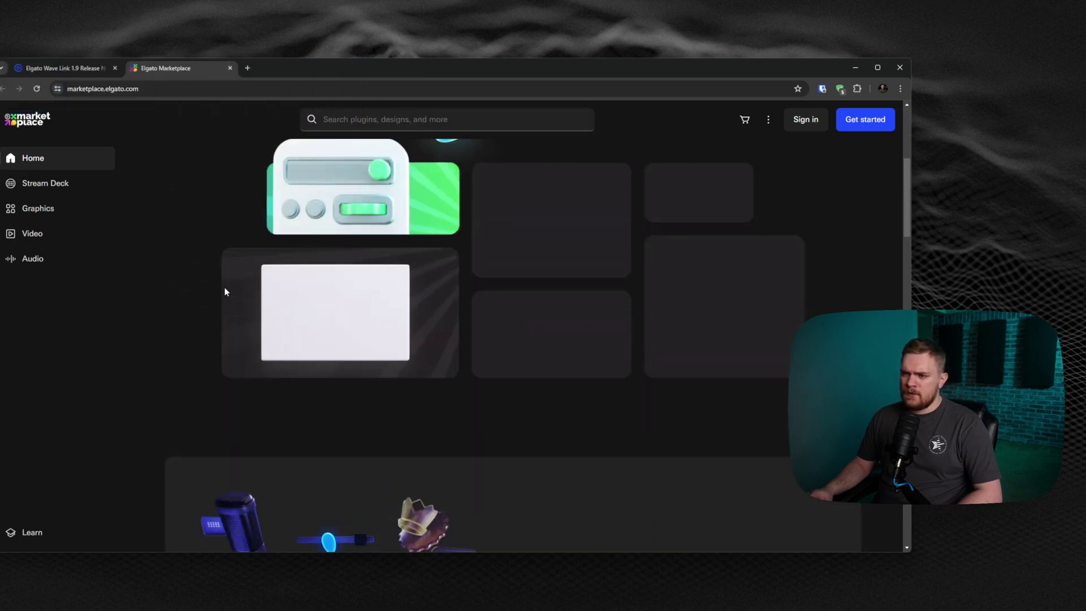
scroll(209, 318, "up", 2)
scroll(208, 313, "up", 5)
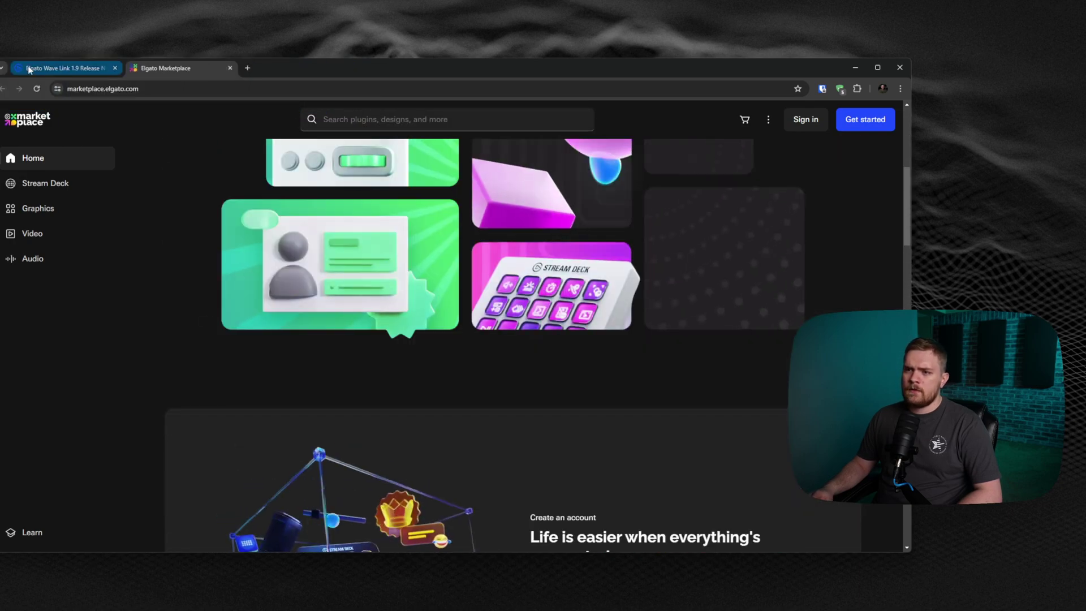
left_click(62, 68)
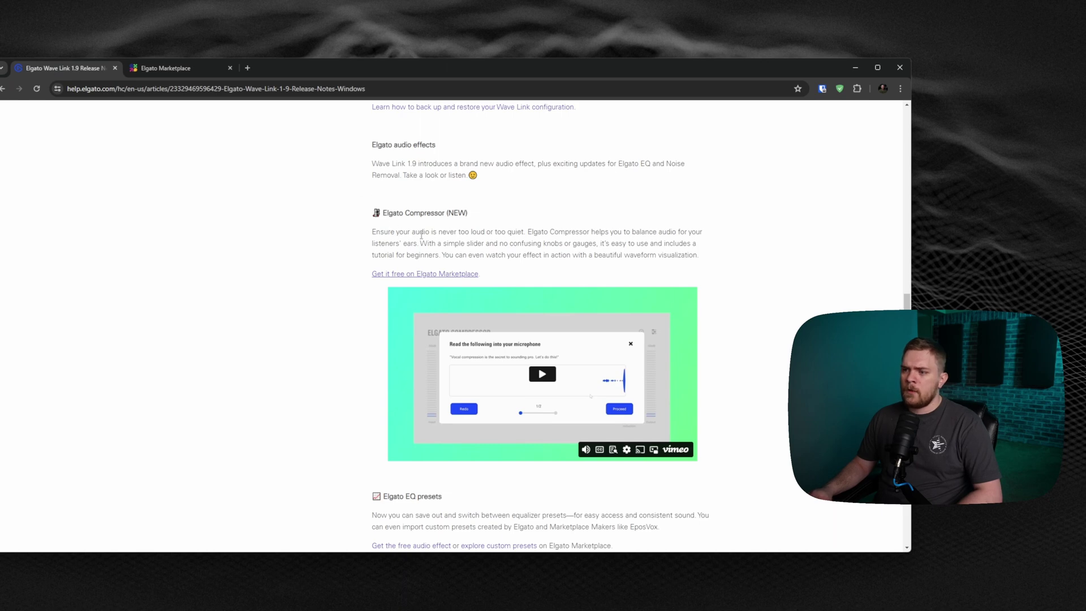
left_click(230, 68)
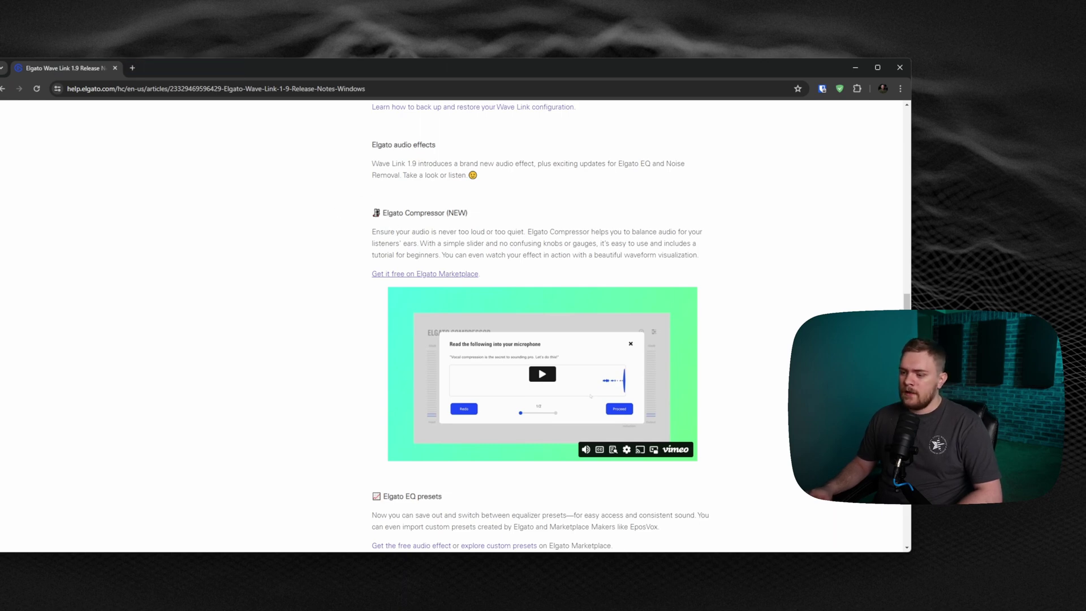
- Add Elgato Compressor to the Elgato Wave XLR microphone's audio effects
key("alt+Tab")
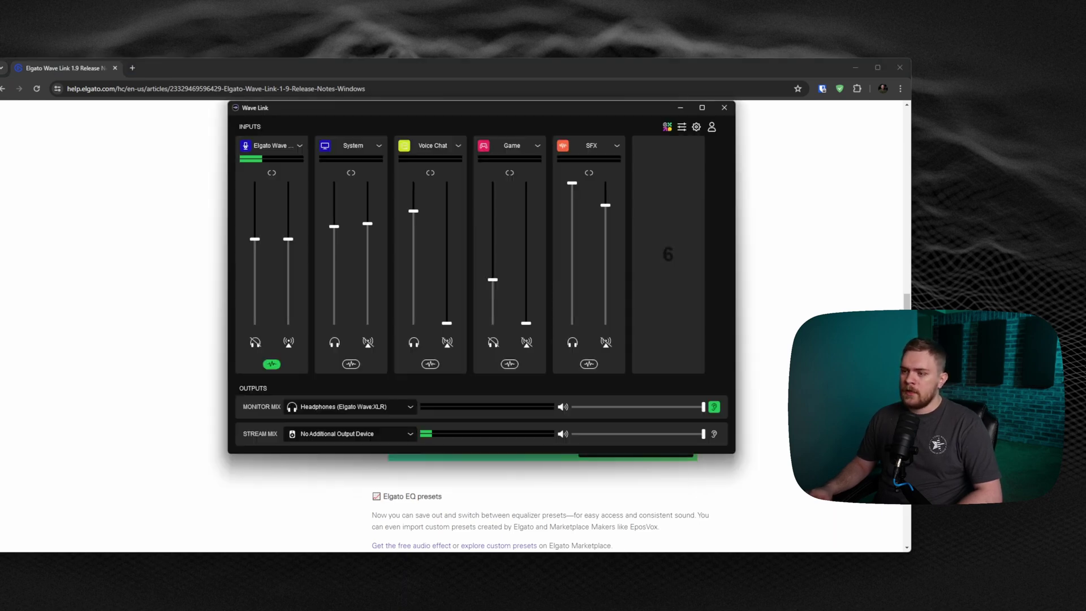
left_click(276, 365)
left_click(325, 339)
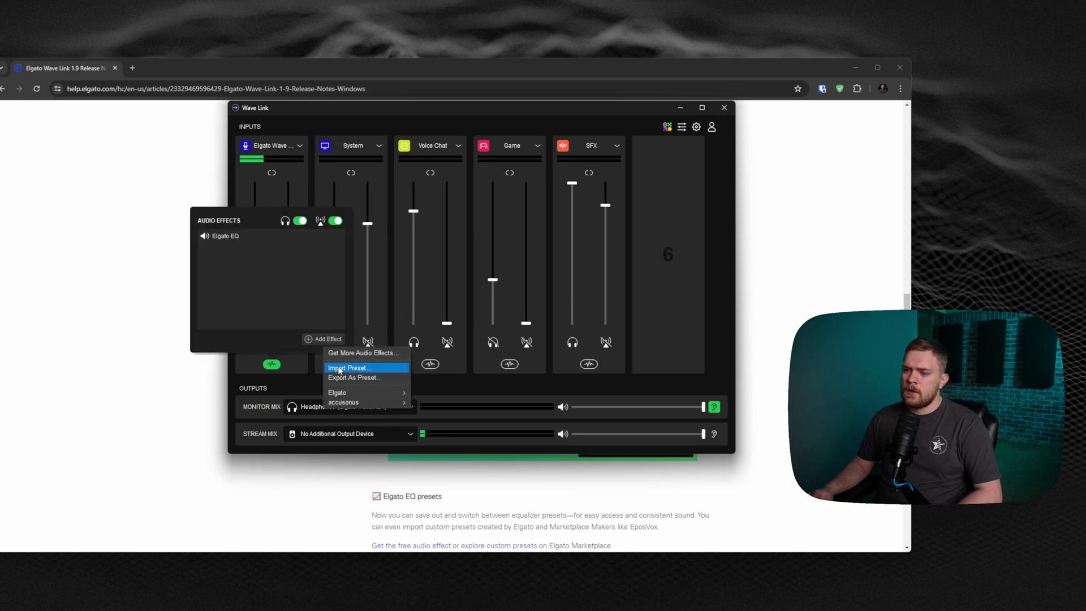
mouse_move(351, 394)
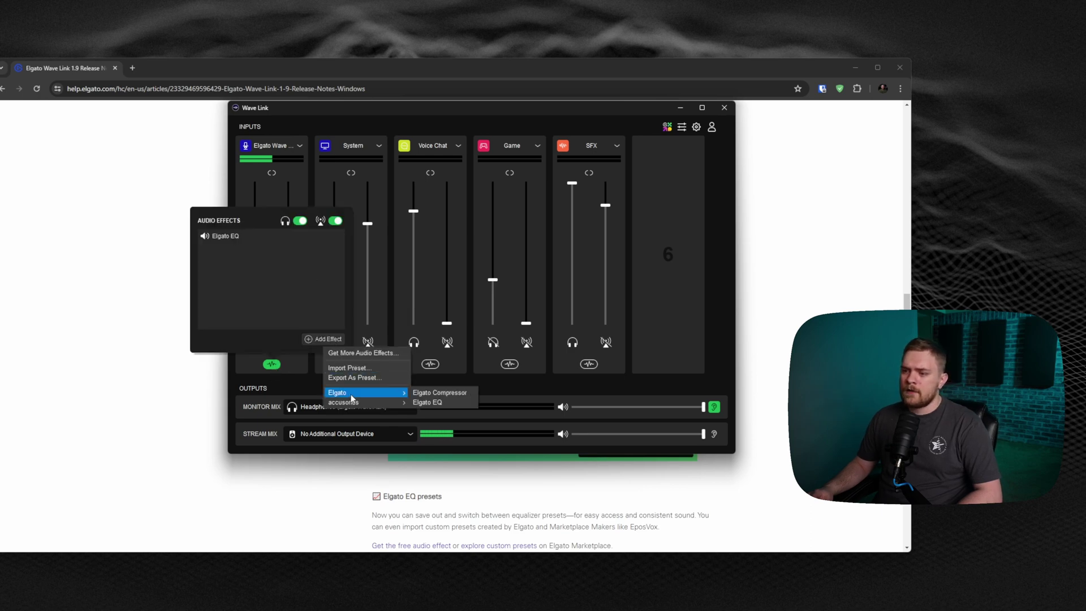
left_click(433, 395)
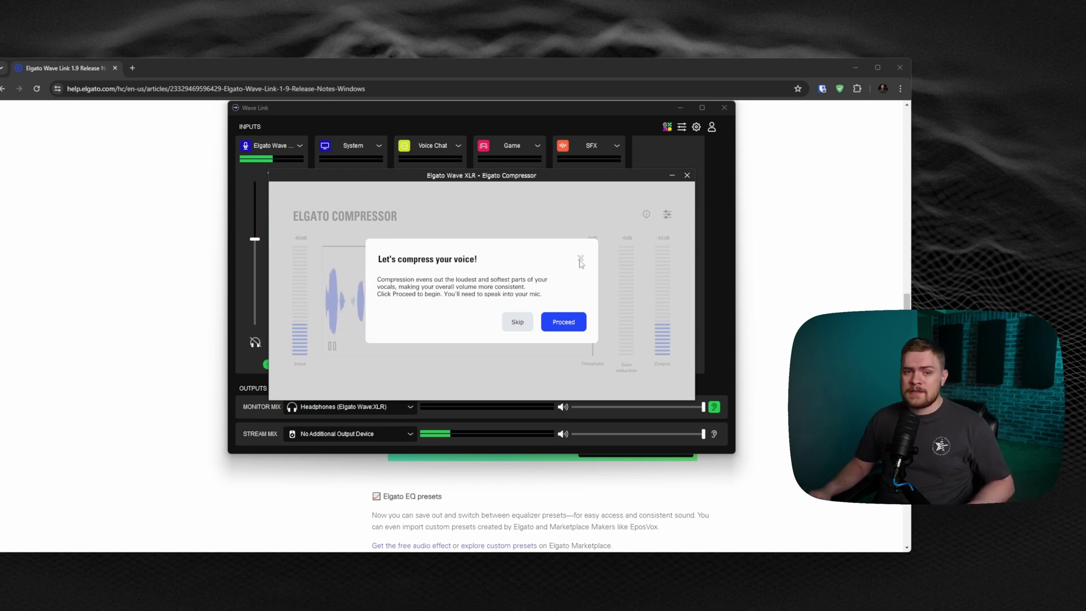
- Skip the compressor voice setup and review its advanced settings: 4:1 ratio, 20 ms attack, 150 ms release
left_click(580, 260)
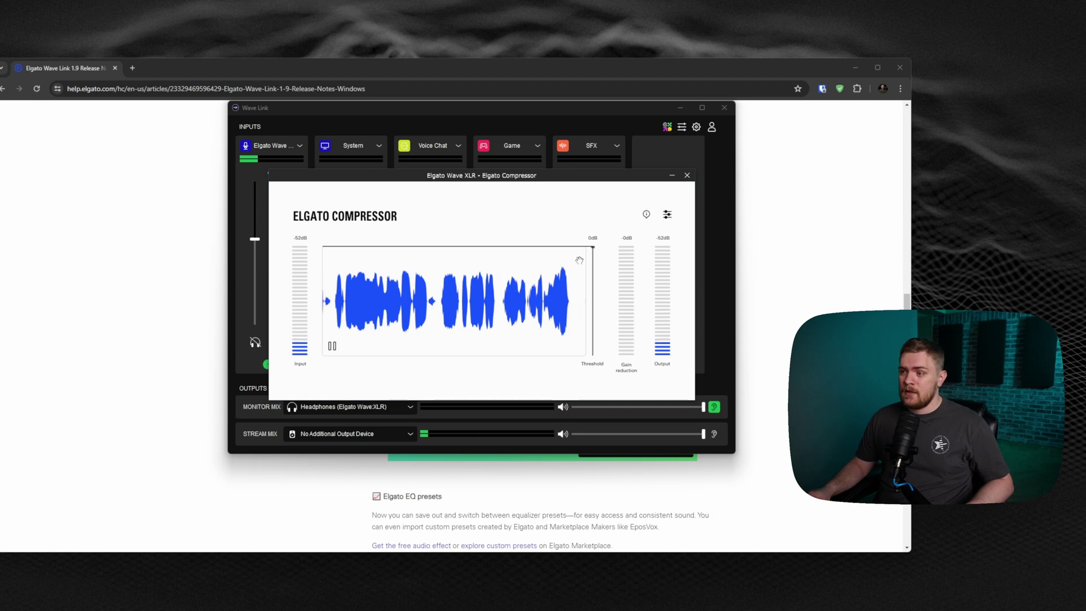
left_click(667, 214)
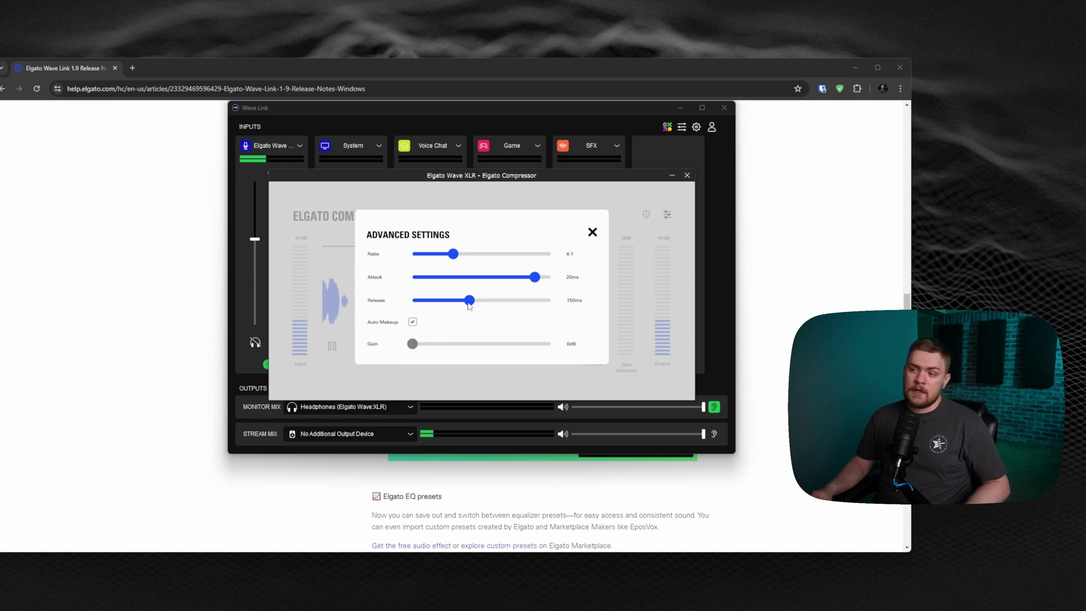
left_click(592, 232)
- Close the compressor and delete Elgato Compressor from the microphone, leaving only Elgato EQ
left_click(687, 176)
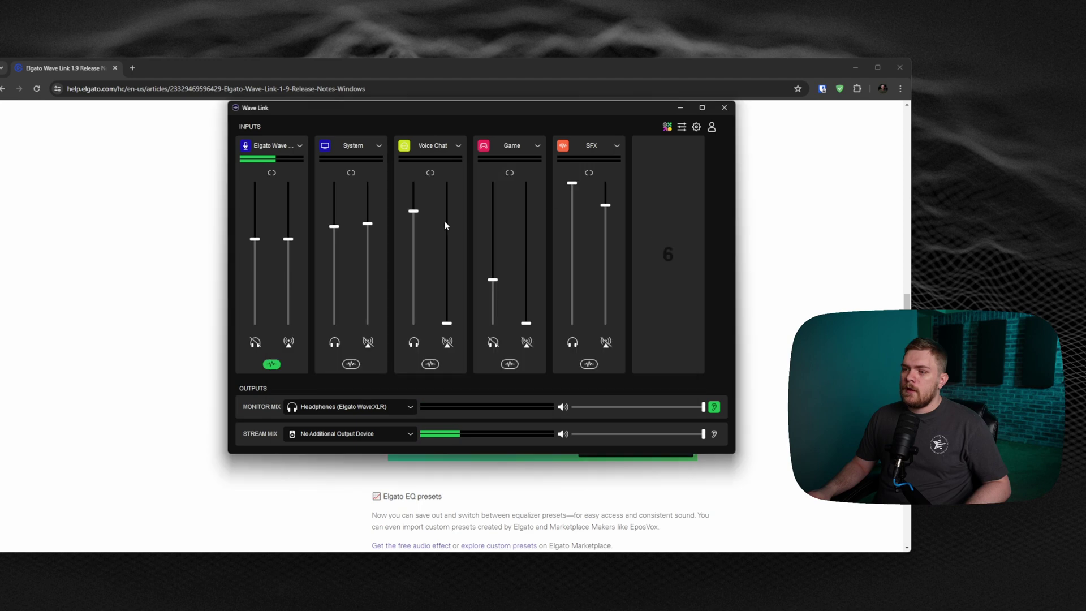
left_click(274, 365)
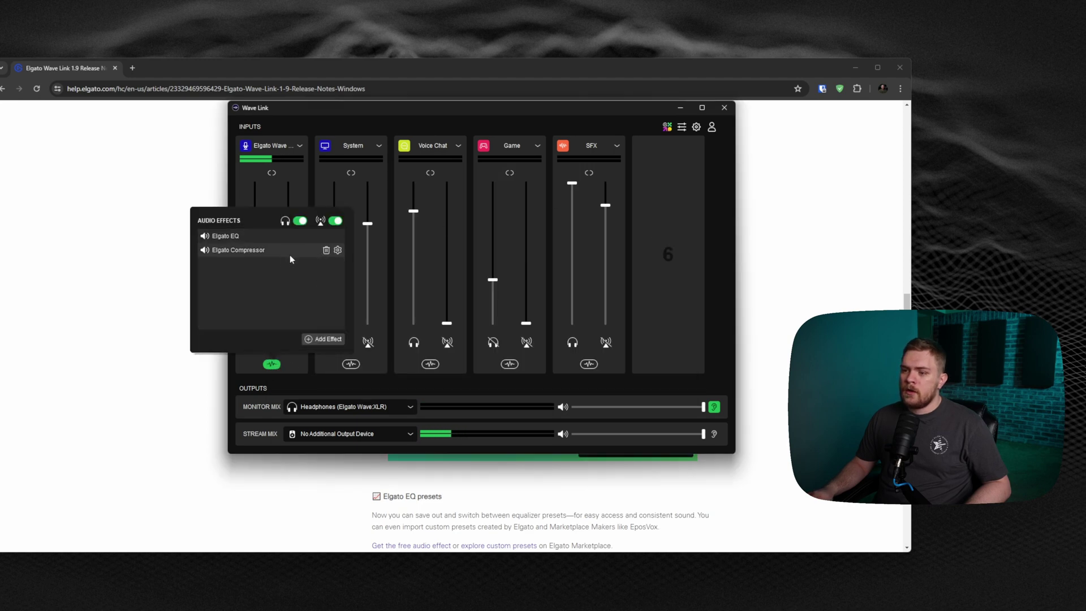
left_click(326, 250)
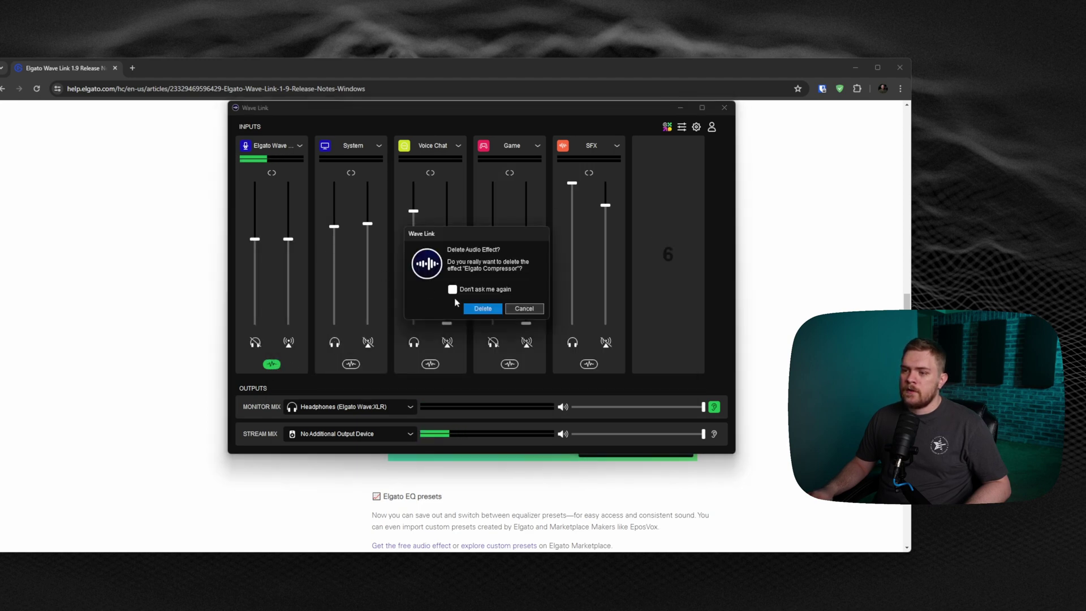
left_click(478, 309)
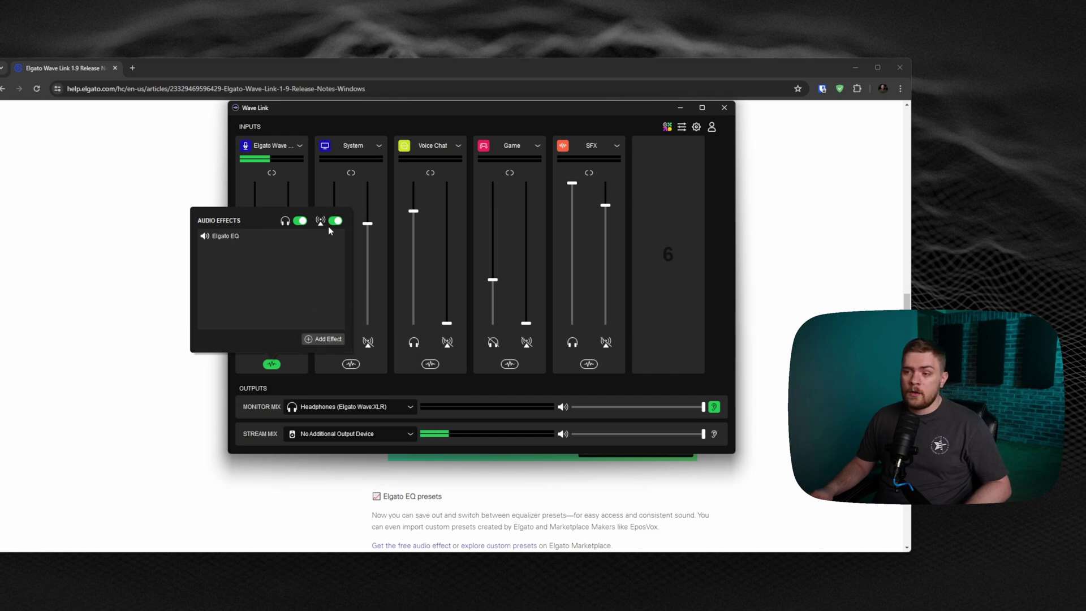
left_click(362, 386)
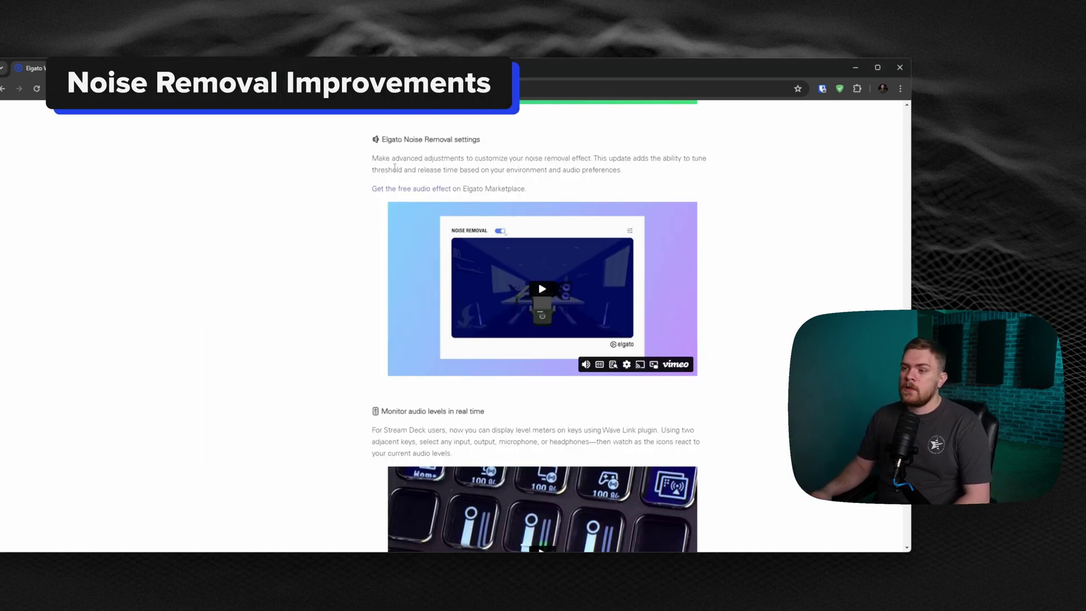
- Read the Elgato Noise Removal settings section, briefly highlighting 'advanced adjustments'
left_click_drag(401, 158, 472, 157)
left_click(500, 158)
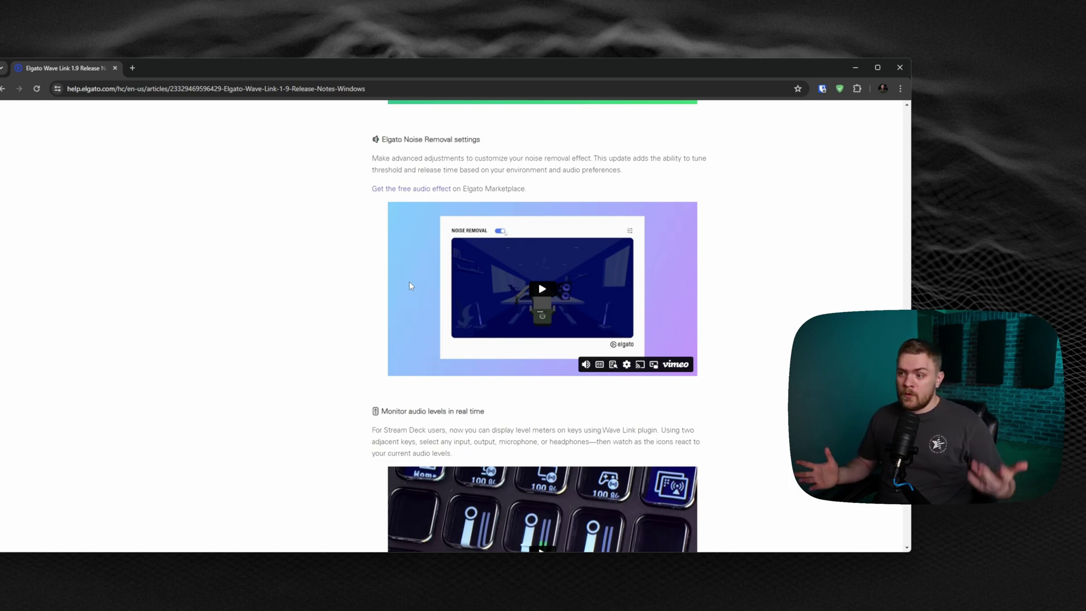
- Scroll through the Stream Deck audio meters, key appearance options and bug fixes, then back up
scroll(327, 321, "down", 3)
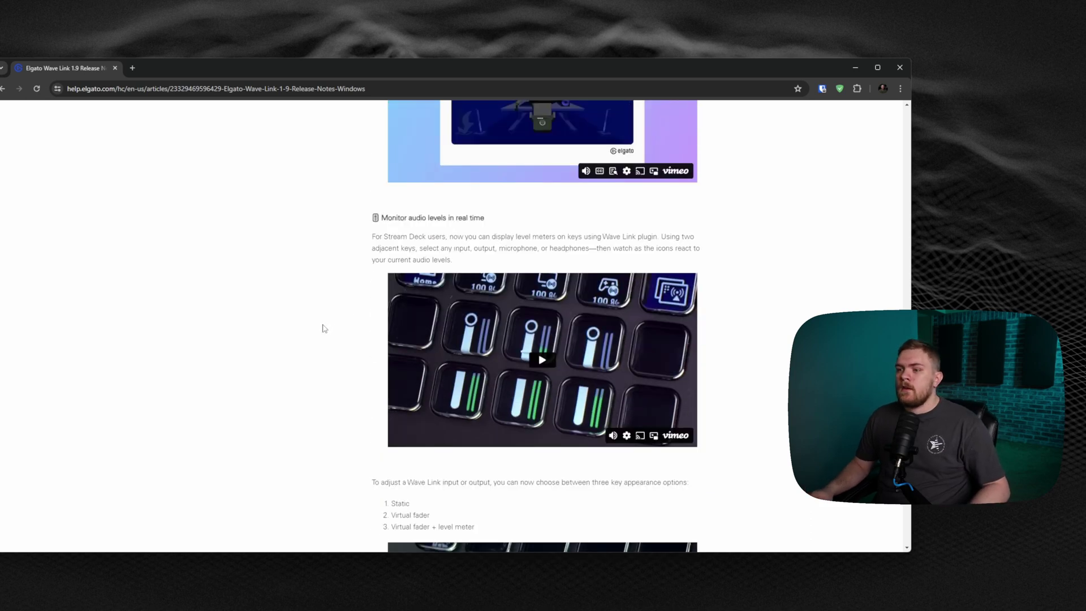
scroll(324, 328, "down", 1)
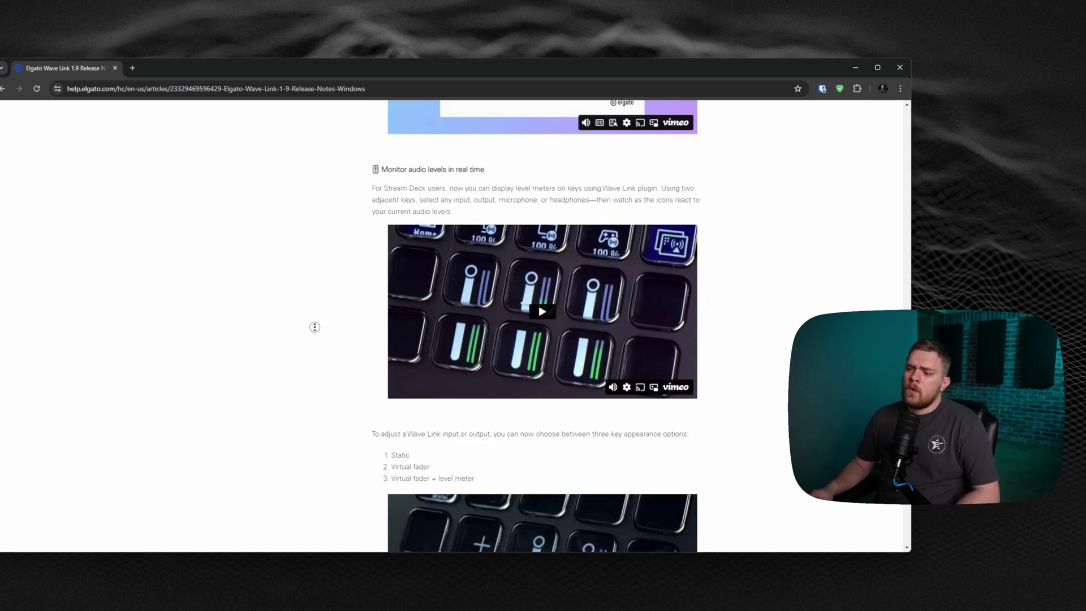
scroll(315, 327, "down", 1)
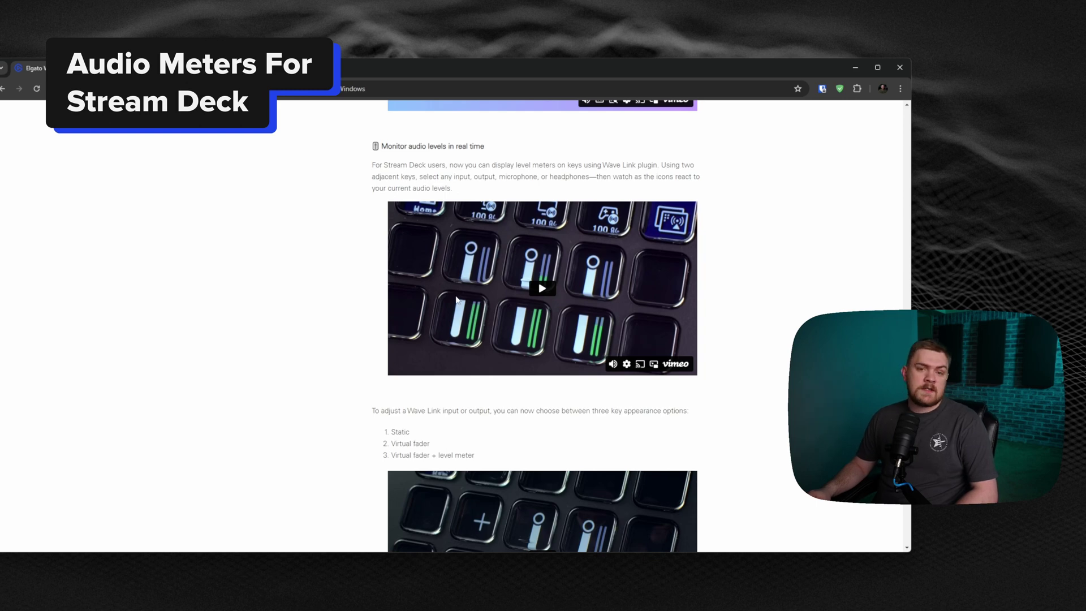
scroll(554, 280, "up", 1)
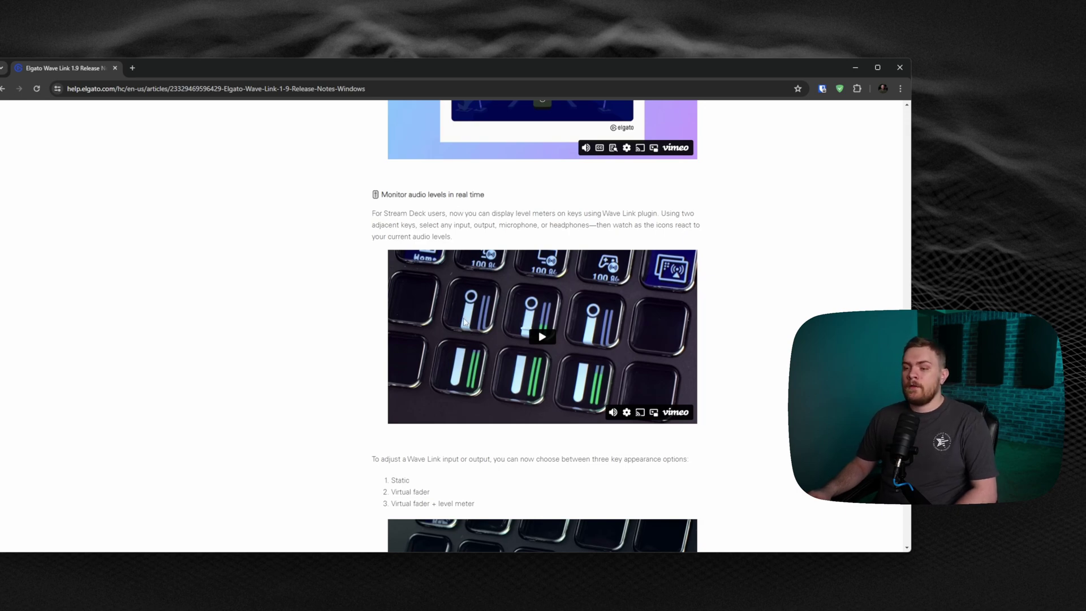
scroll(465, 326, "down", 3)
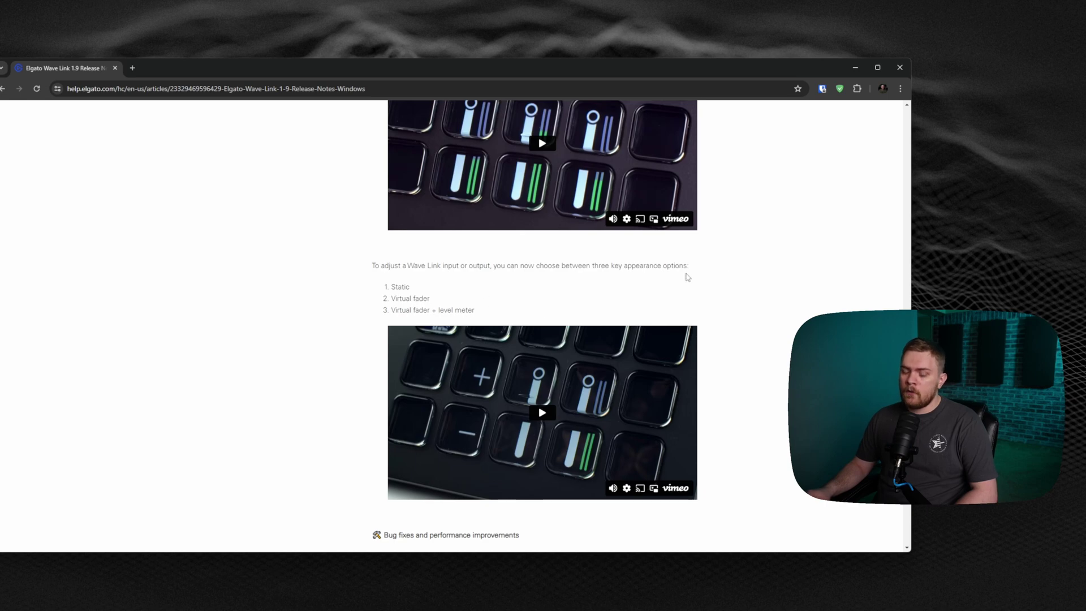
scroll(724, 283, "down", 2)
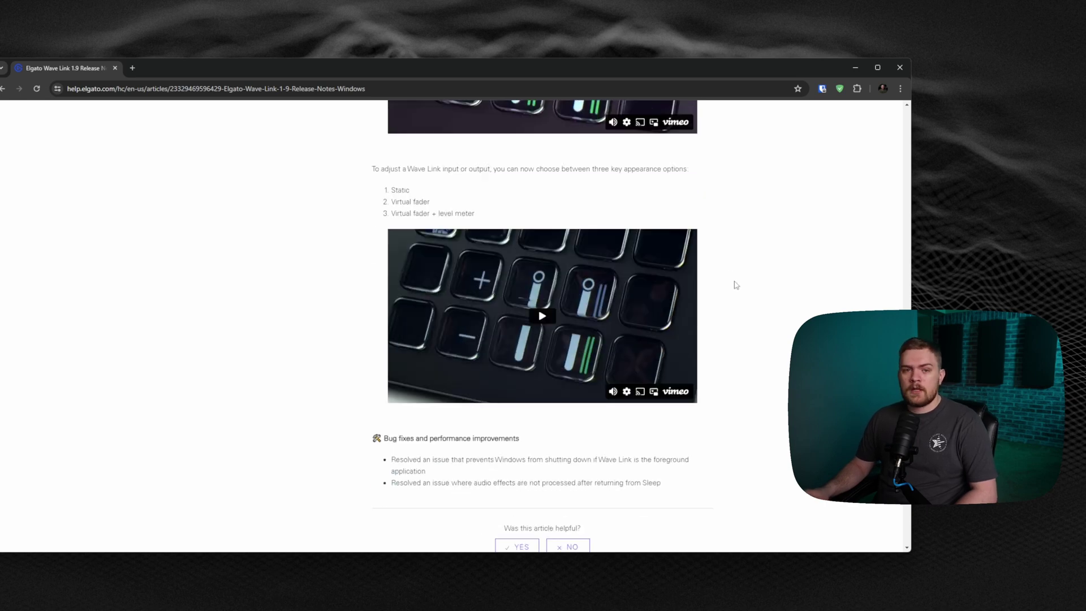
scroll(736, 284, "up", 20)
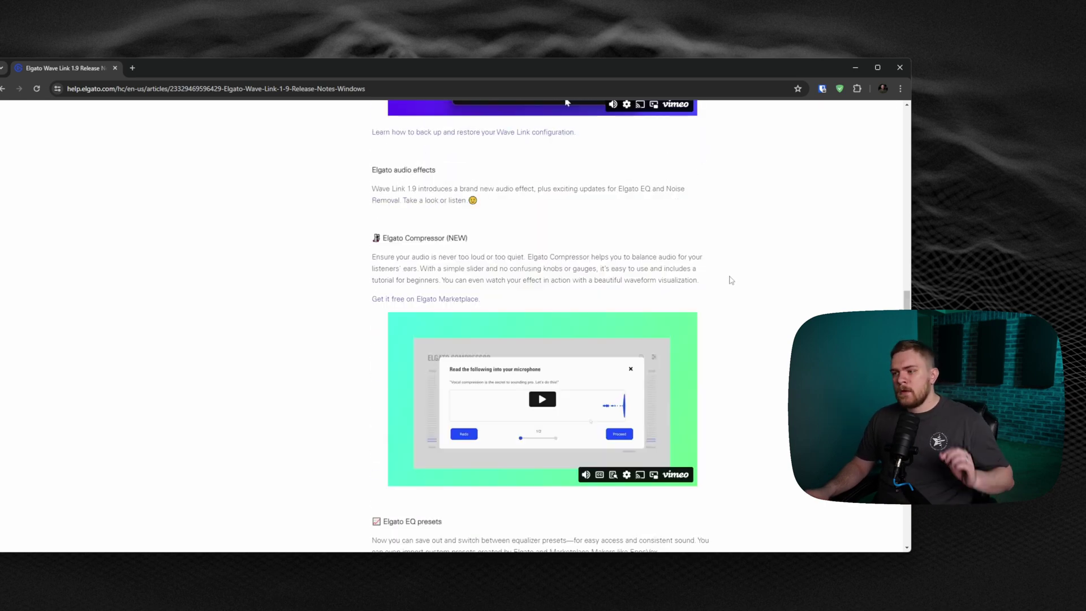
- Scroll up to the Wave Link 1.9 Release Notes (Windows) banner dated 18 January 2024
scroll(731, 280, "up", 20)
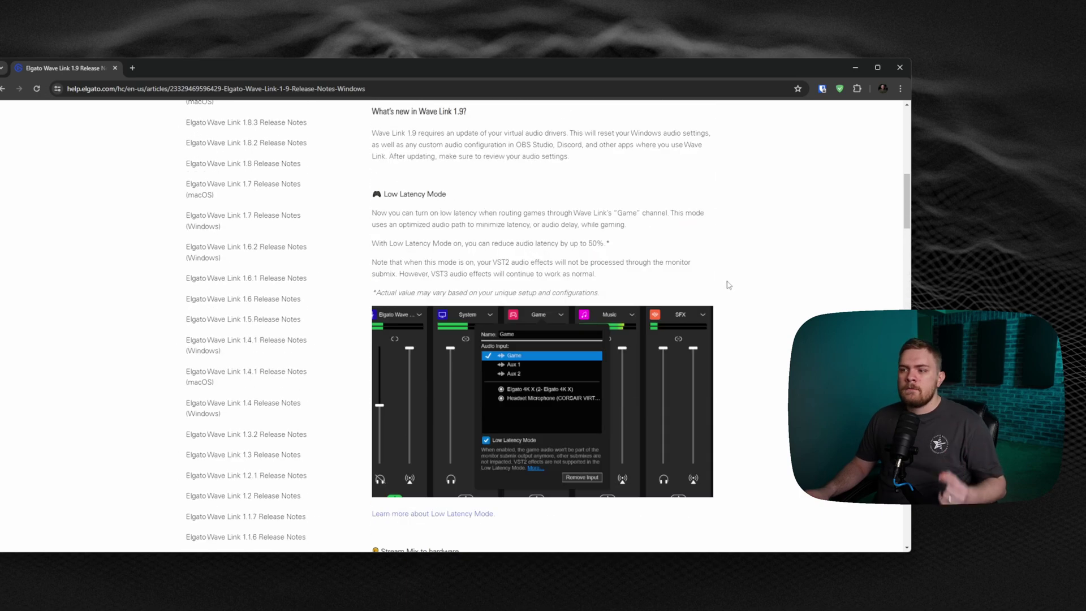
scroll(728, 284, "up", 7)
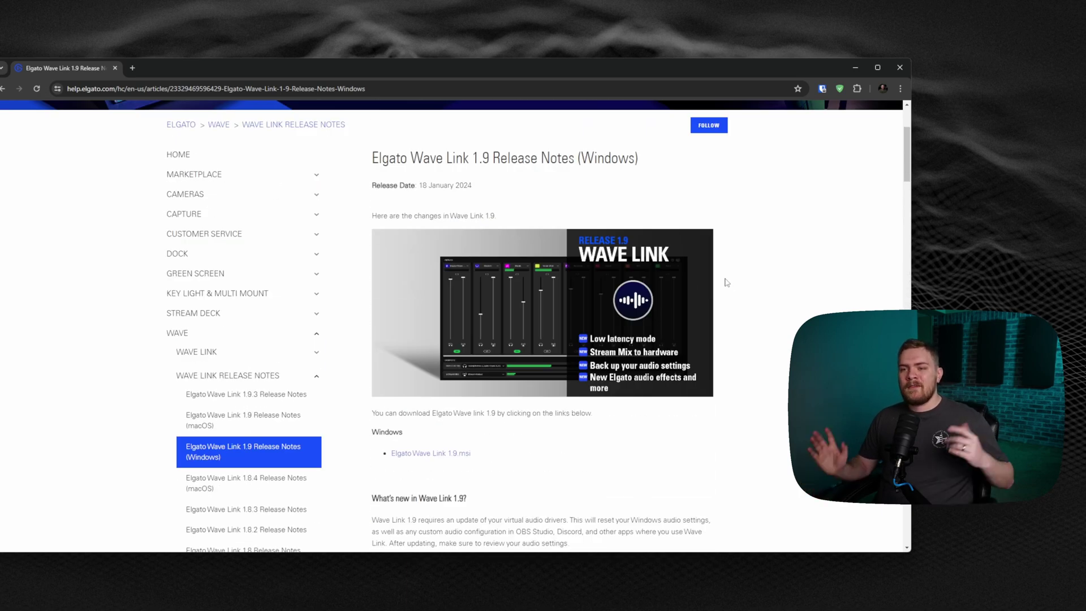